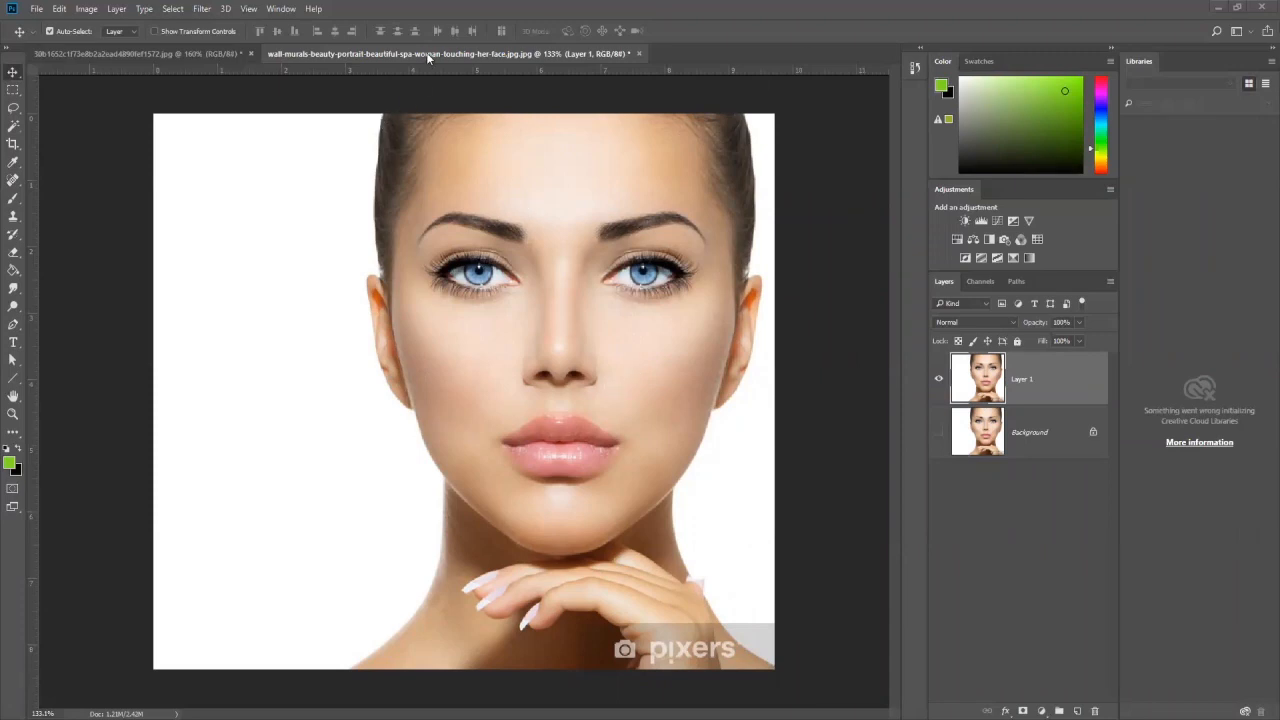
Step: Compare the man's portrait and the woman's portrait in the two open documents
click(220, 51)
scroll(470, 348, down, 5)
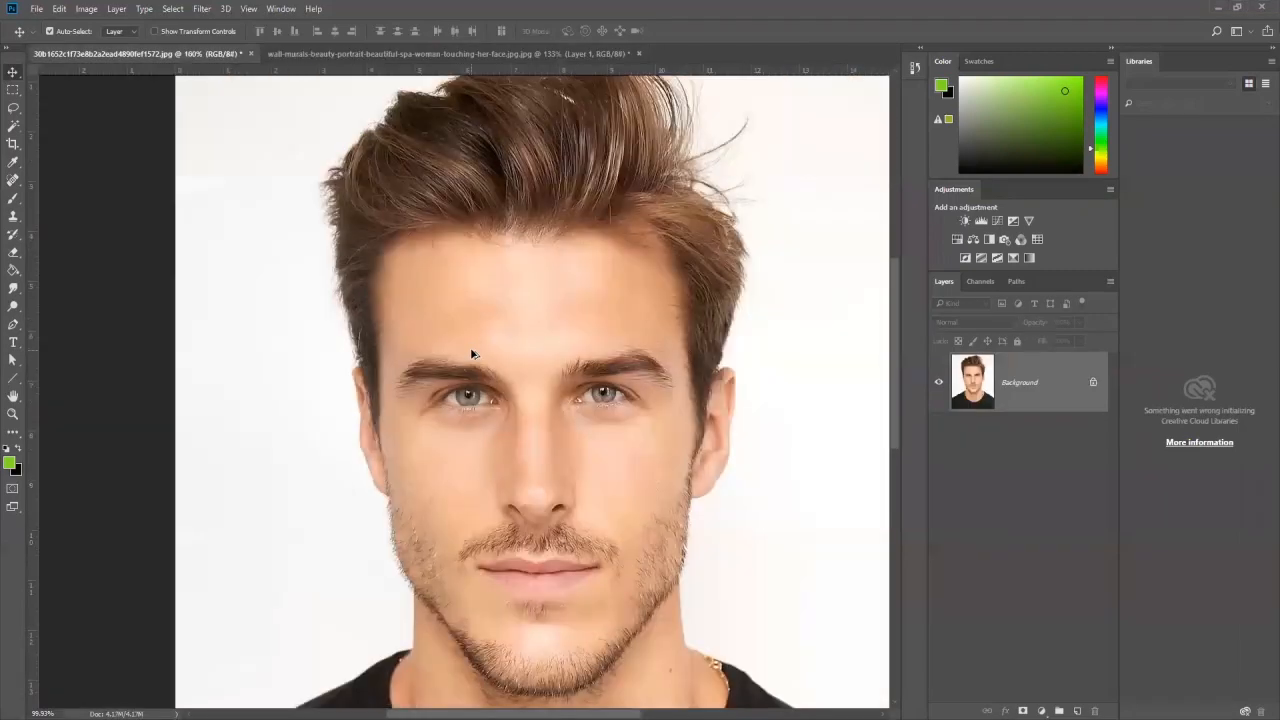
click(434, 54)
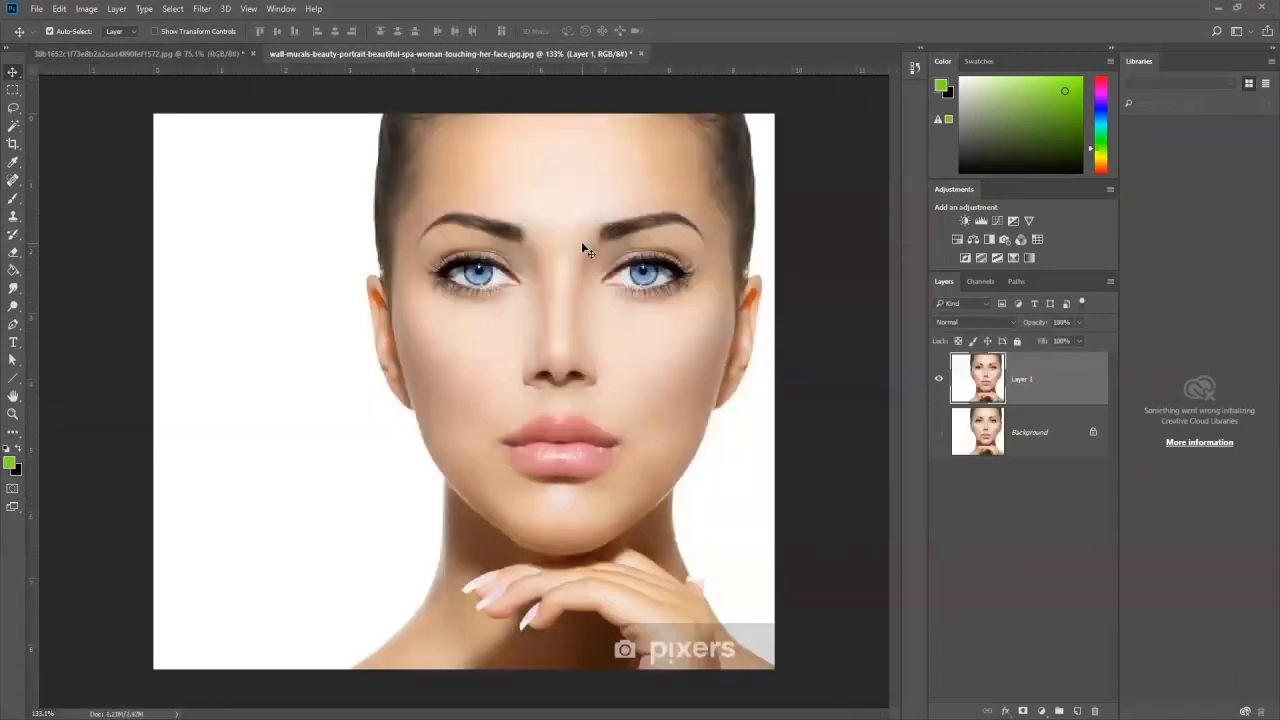
click(189, 53)
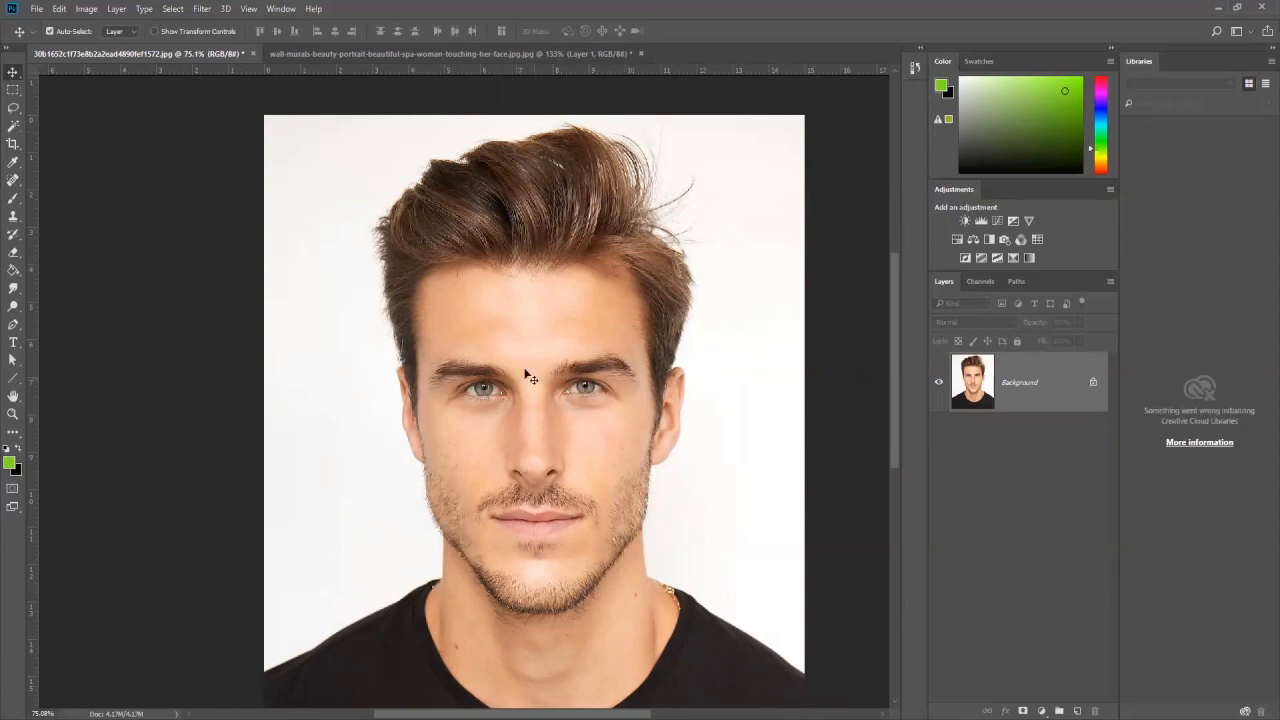
click(421, 53)
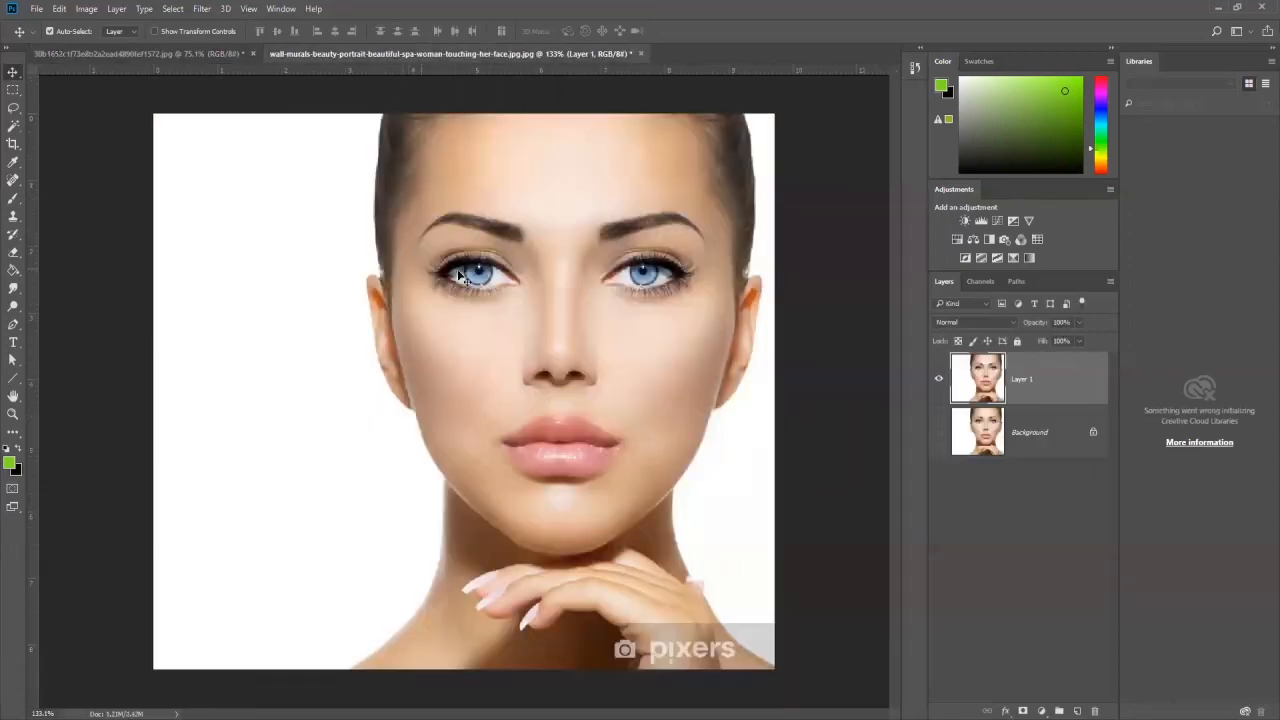
Step: Duplicate the Background layer of the man's portrait and hide the original Background
click(205, 54)
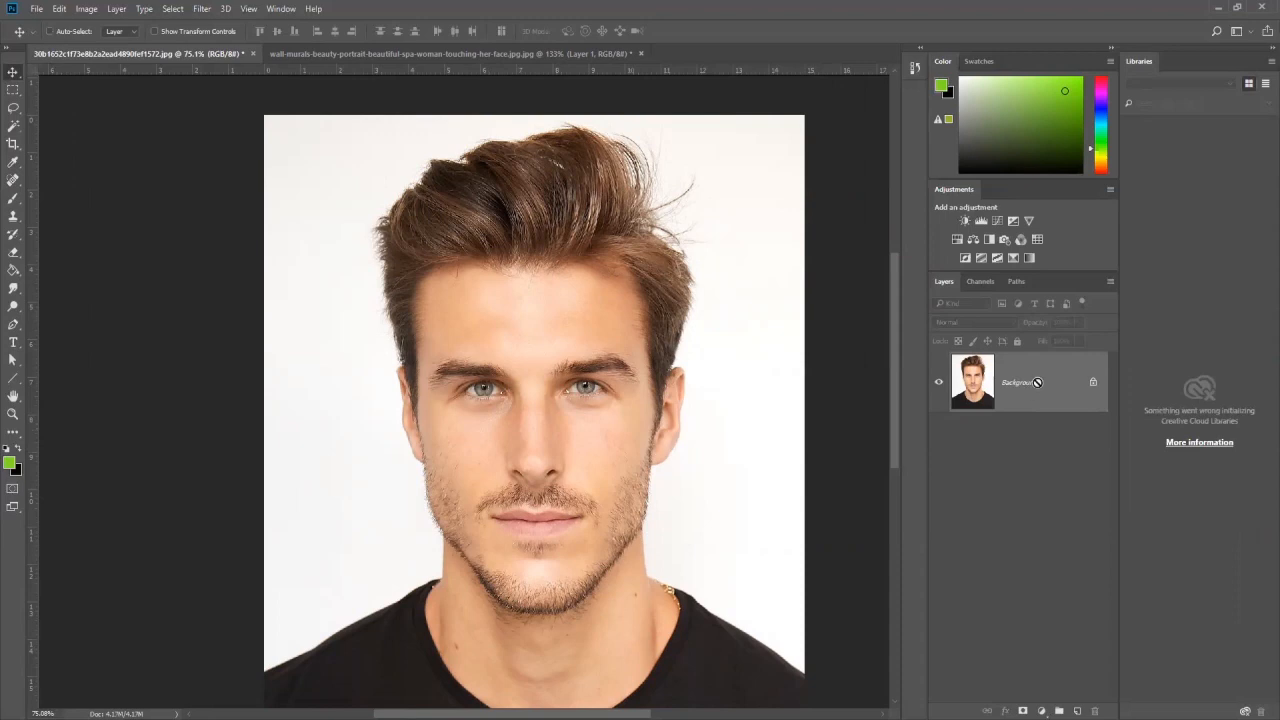
key(ctrl+j)
click(938, 442)
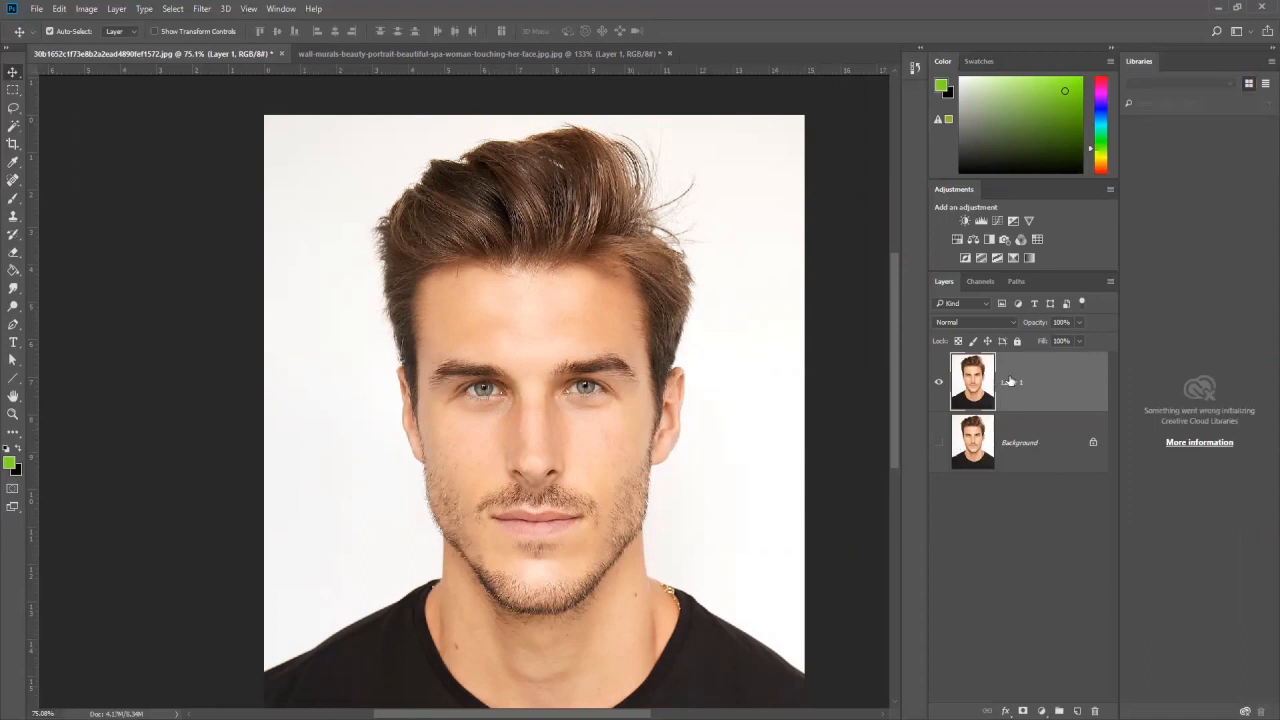
Step: Outline both eyes and eyebrows in the woman's portrait with one freehand Lasso selection across the nose bridge
click(345, 55)
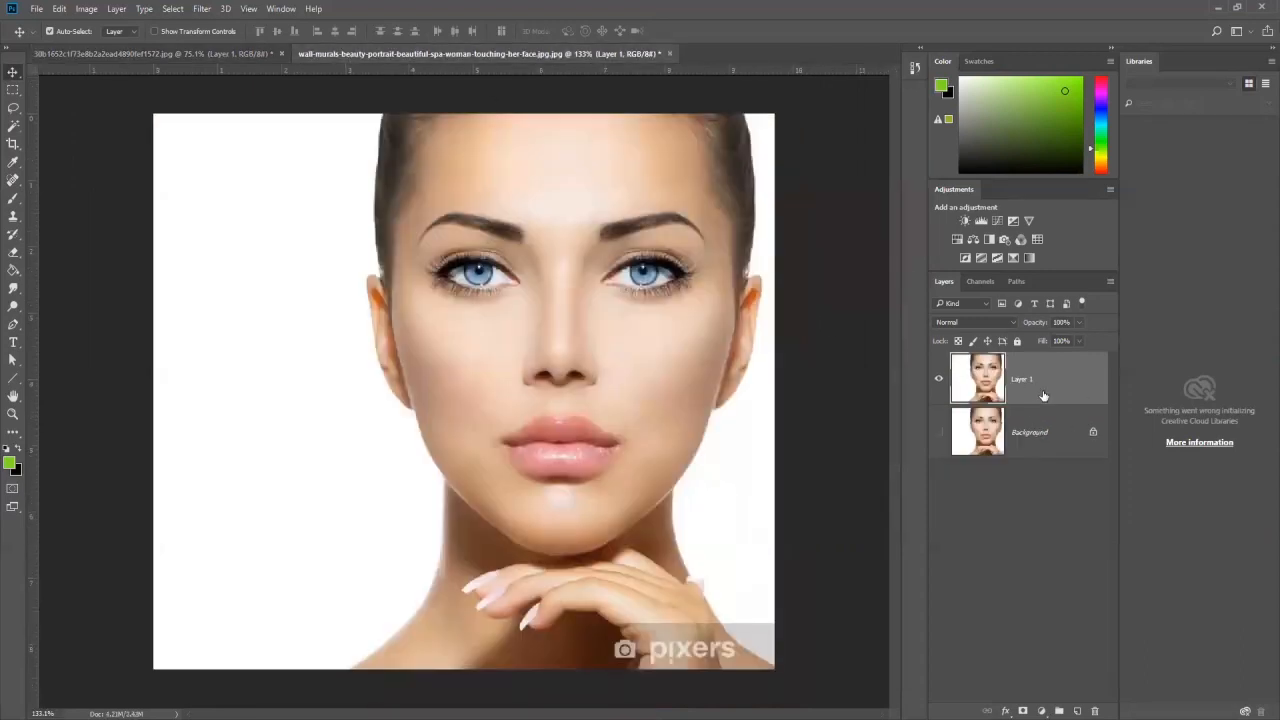
click(938, 434)
click(221, 52)
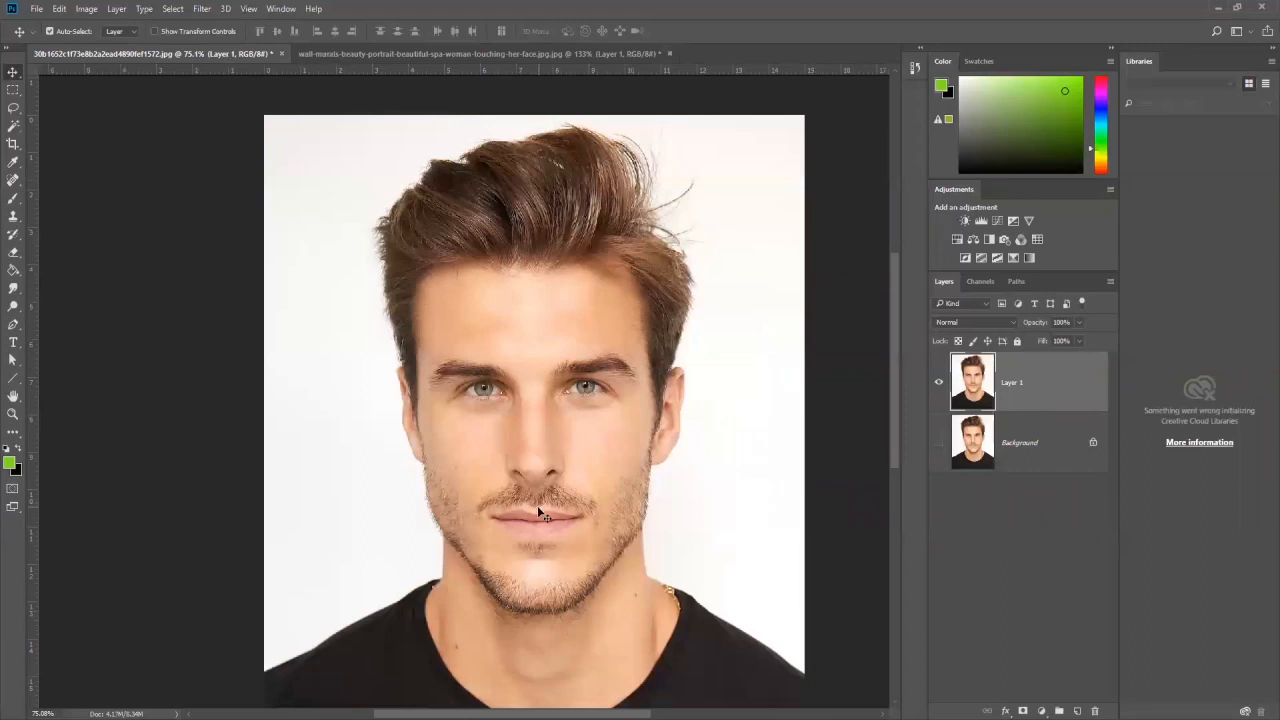
click(430, 53)
click(15, 110)
drag(15, 110, 60, 110)
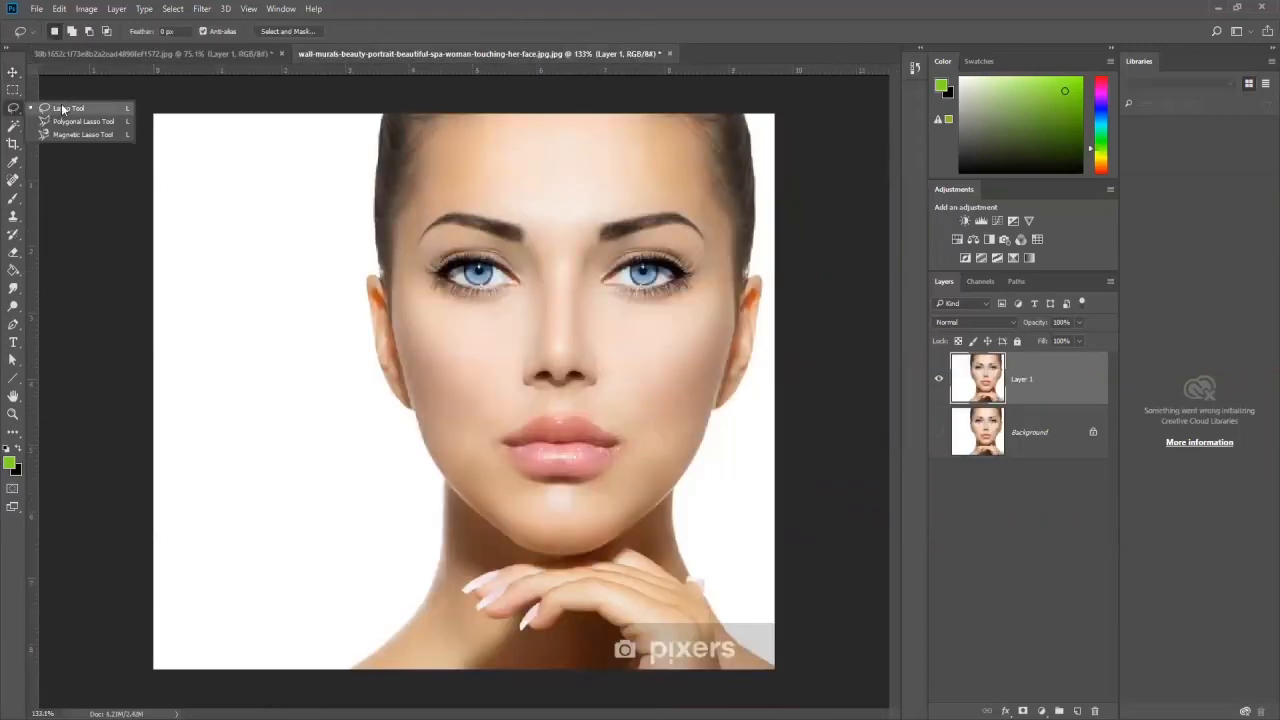
click(62, 108)
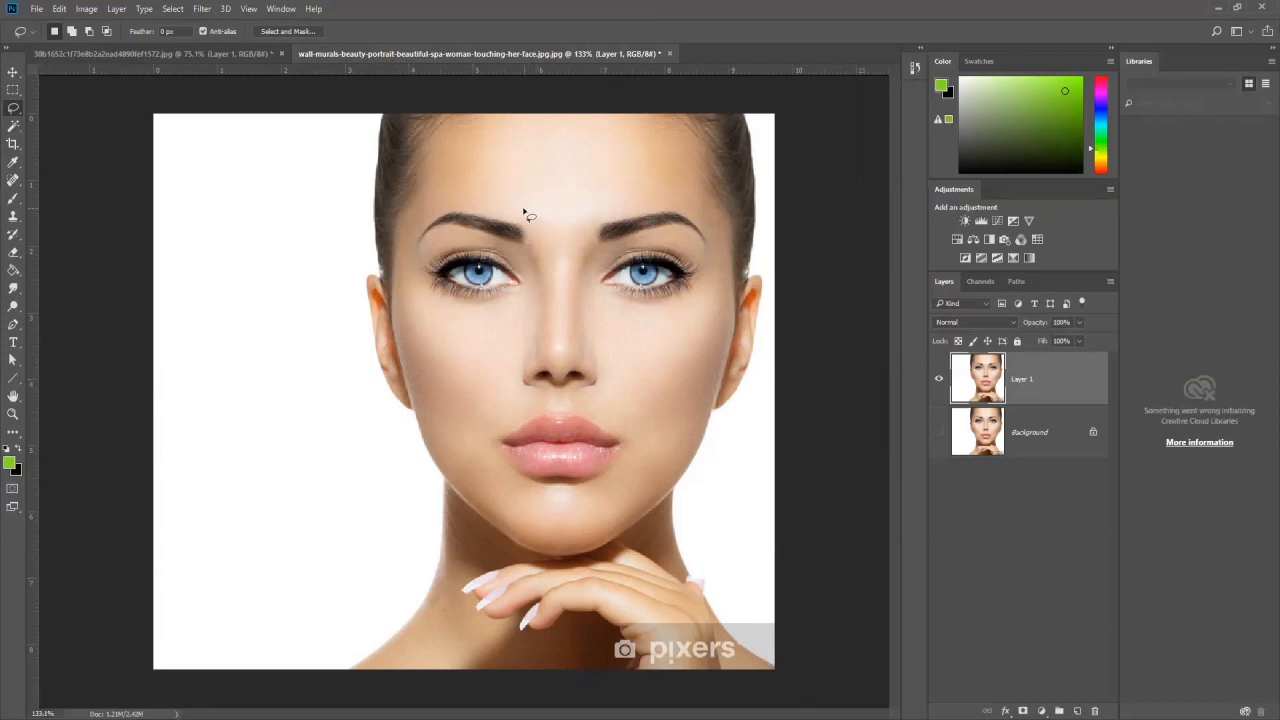
mouse_move(514, 204)
mouse_down()
mouse_move(436, 204)
mouse_move(411, 226)
mouse_move(408, 280)
mouse_move(462, 313)
mouse_move(576, 288)
mouse_move(676, 308)
mouse_move(712, 302)
mouse_move(726, 277)
mouse_move(727, 237)
mouse_move(663, 197)
mouse_move(559, 213)
mouse_move(496, 199)
mouse_up()
Step: Move the selected eye area into the man's portrait and place it over his eyes
click(13, 73)
drag(556, 248, 520, 328)
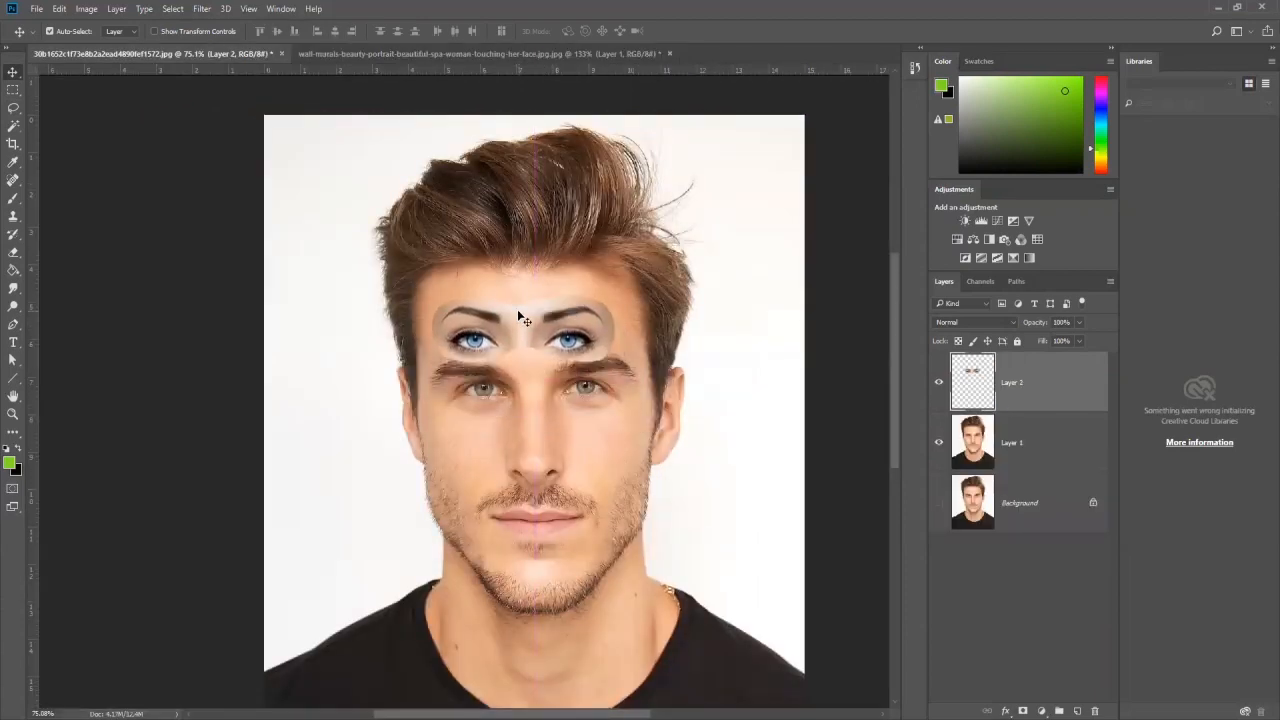
drag(518, 336, 530, 329)
click(470, 53)
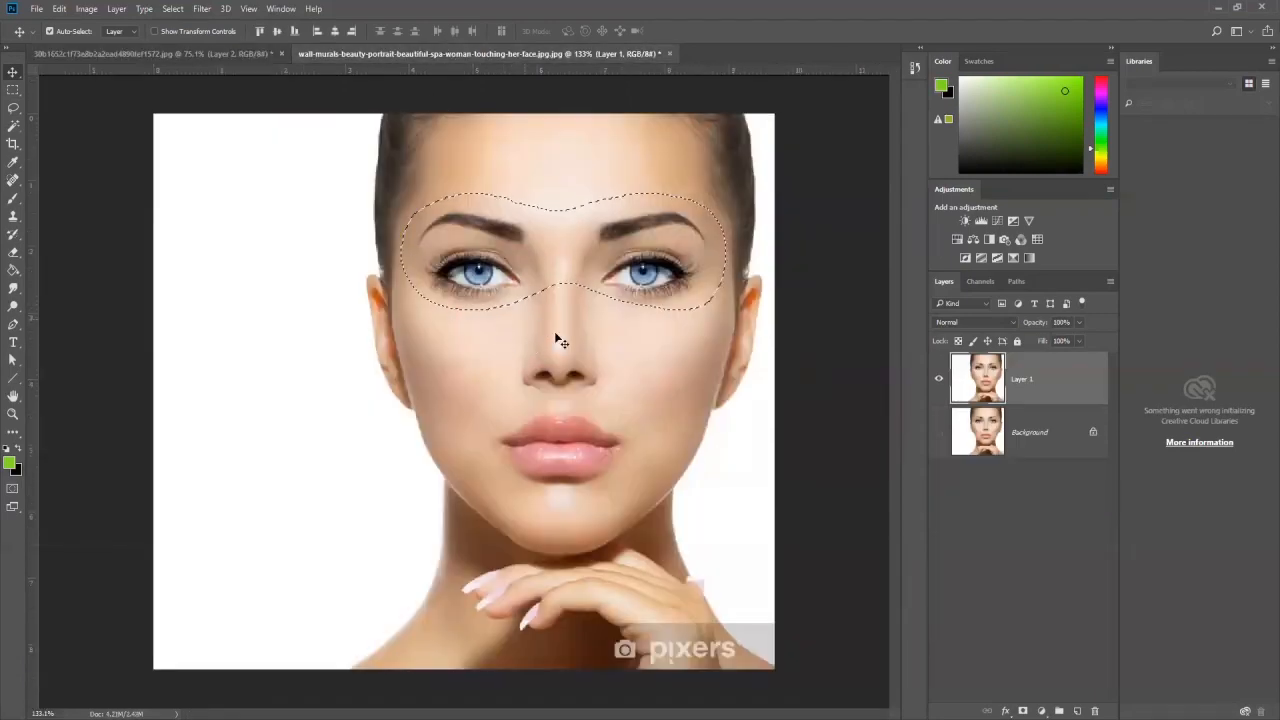
click(250, 54)
drag(518, 340, 540, 391)
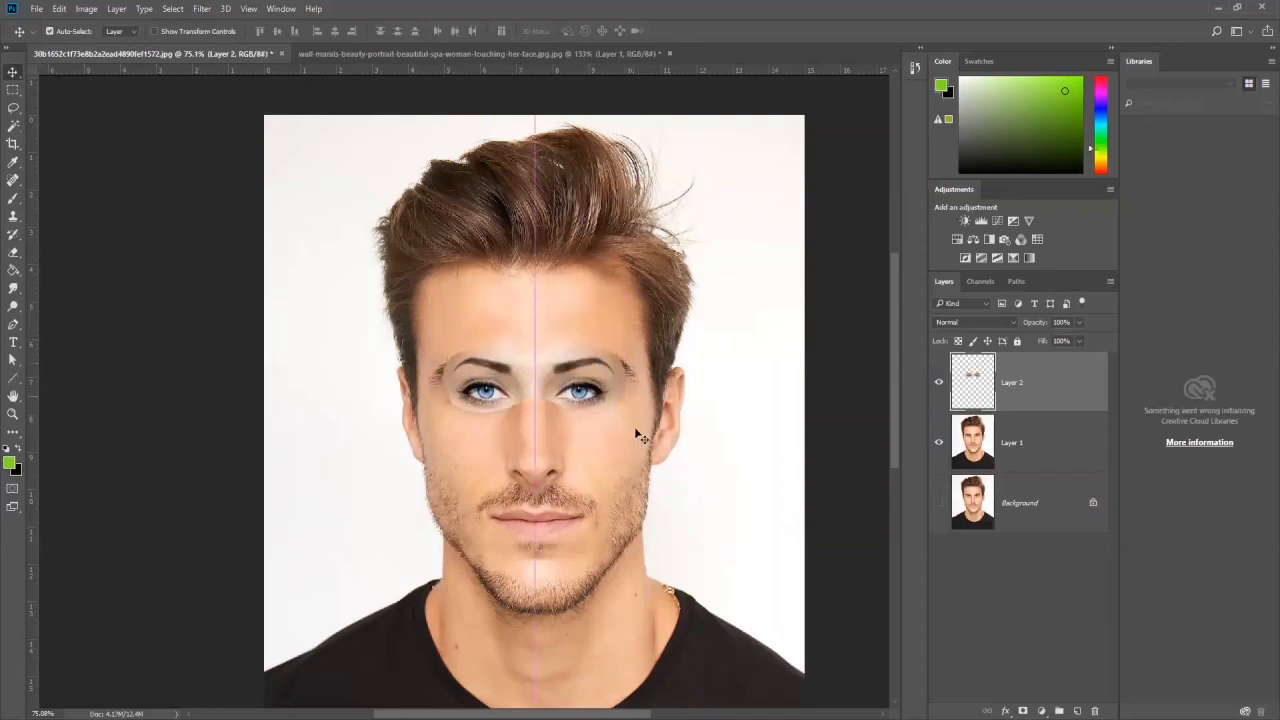
click(533, 402)
Step: Enlarge the pasted eye patch to about 124% with Free Transform, keeping it over the man's eyes
click(59, 9)
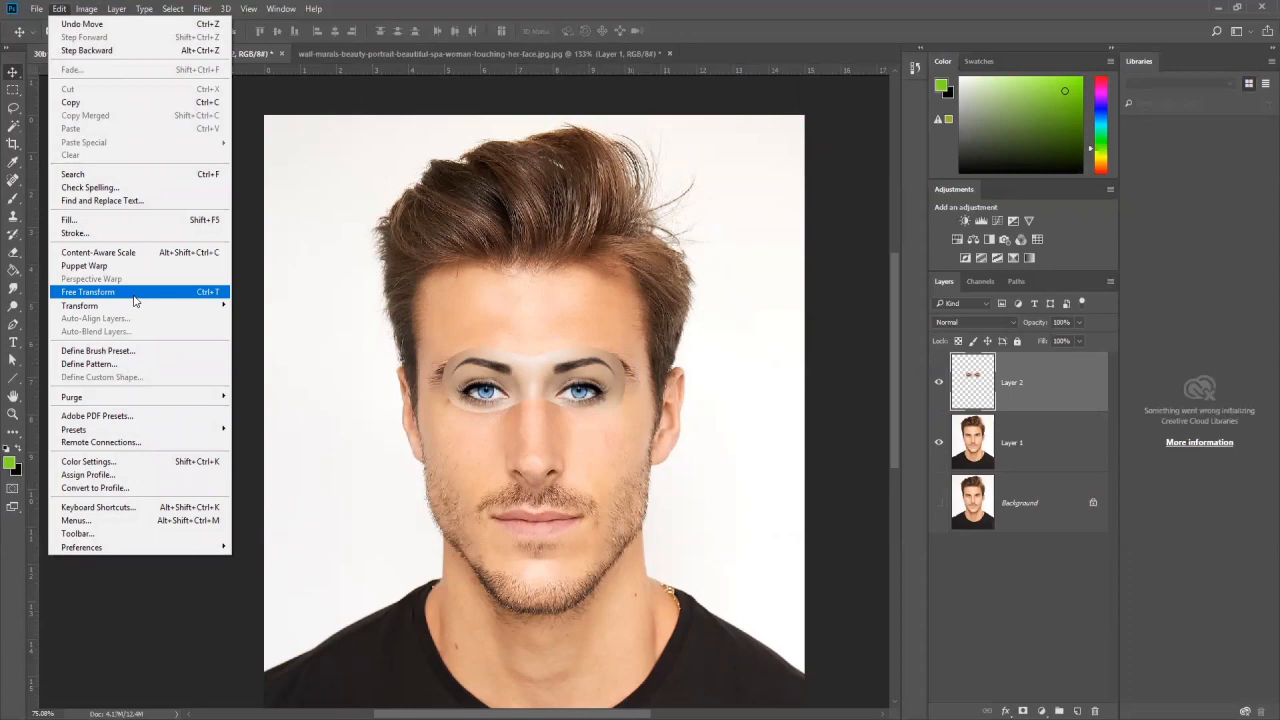
click(208, 292)
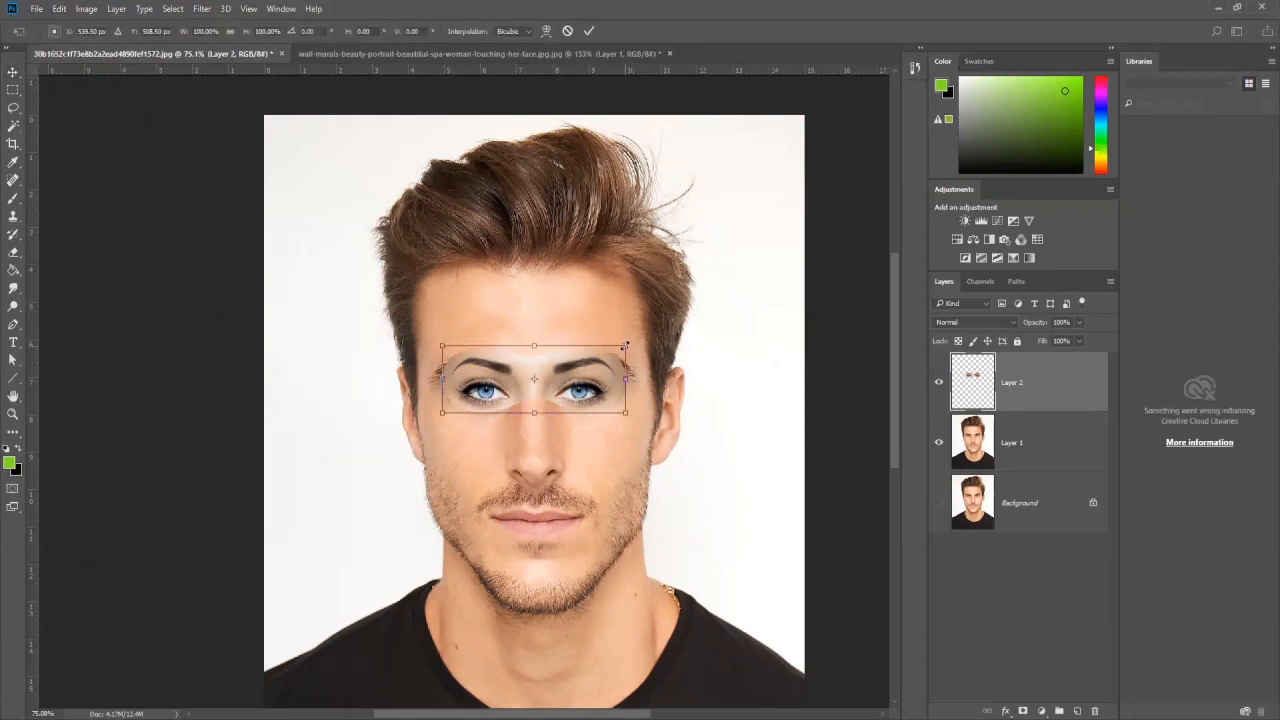
drag(625, 345, 648, 333)
mouse_move(577, 373)
mouse_down()
mouse_move(580, 340)
mouse_move(581, 366)
mouse_up()
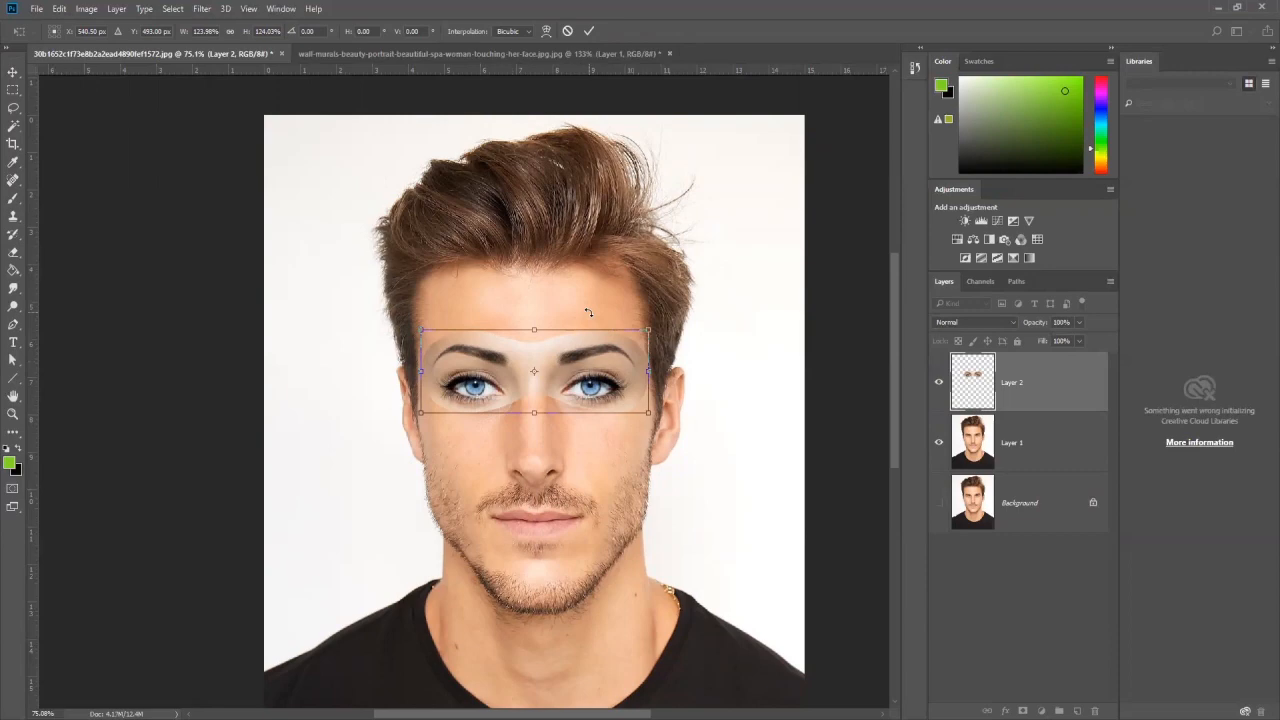
Step: Lower the opacity of the eye patch layer to 55% so the man's eyes show through
click(1080, 323)
drag(1080, 342, 1071, 342)
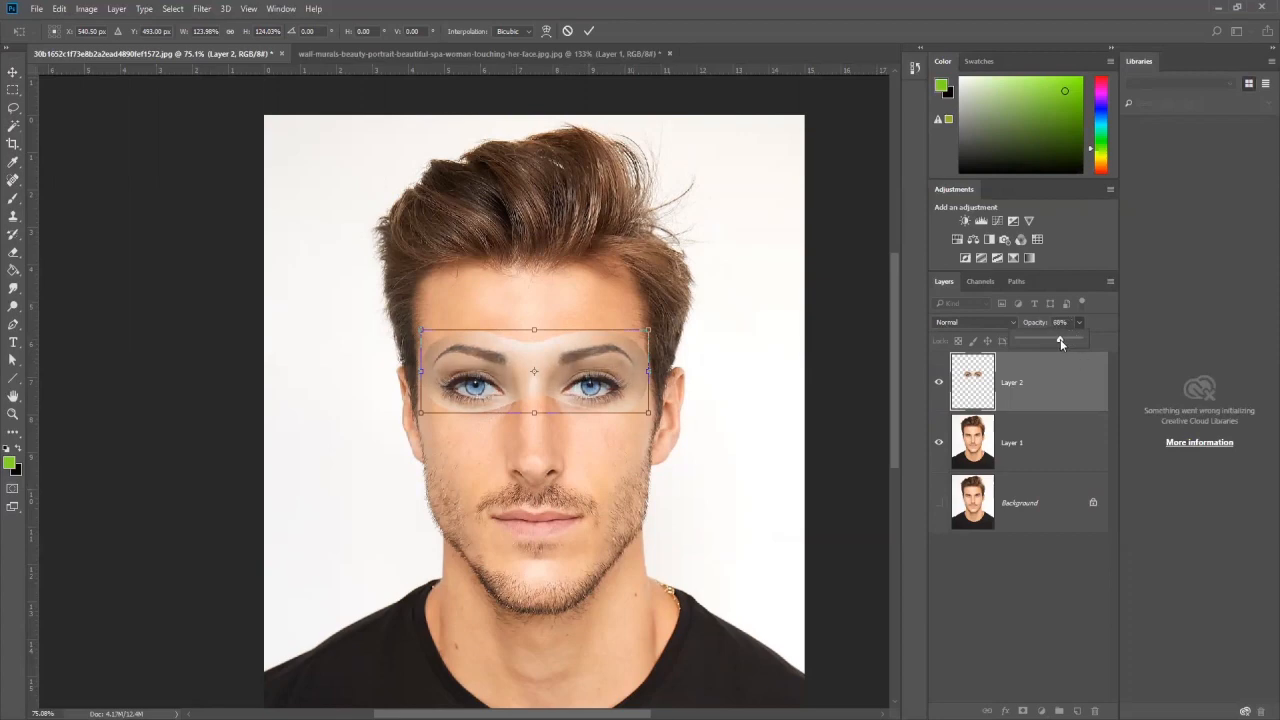
drag(1057, 342, 1052, 342)
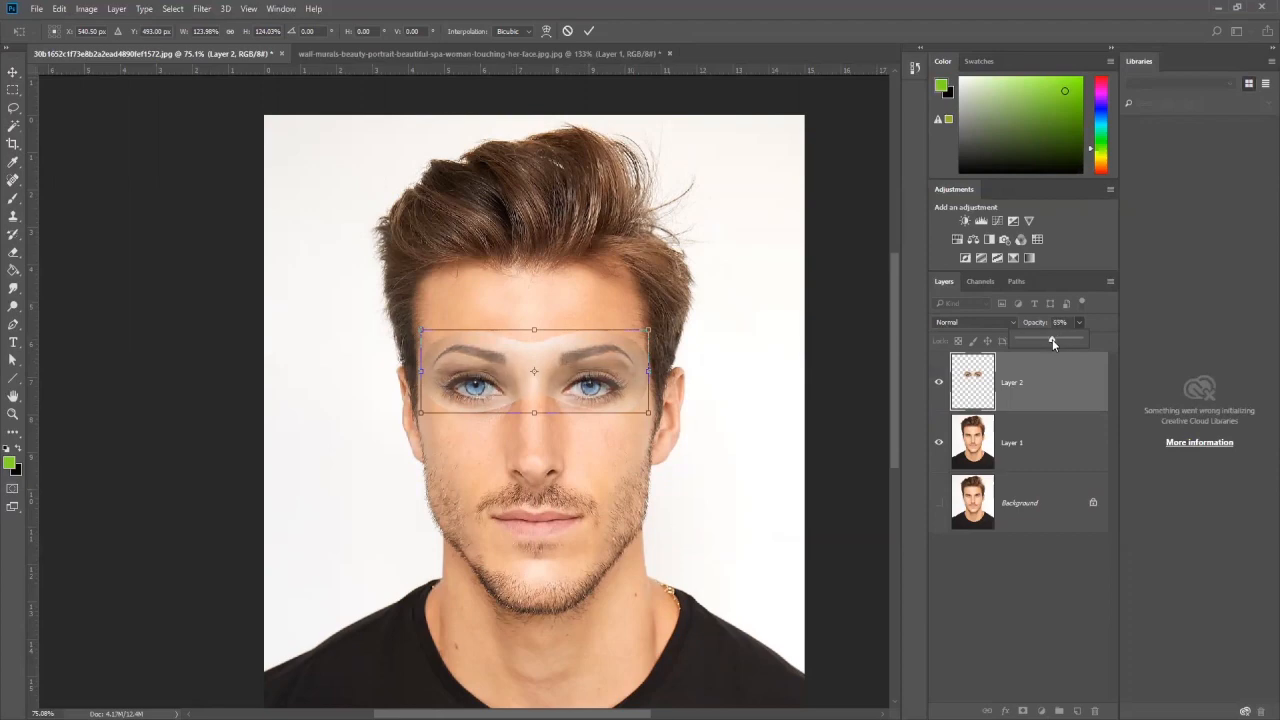
Step: Resize the eye patch to about 117% width and 119% height, align it with the man's eyes, and apply the transform
drag(545, 353, 548, 353)
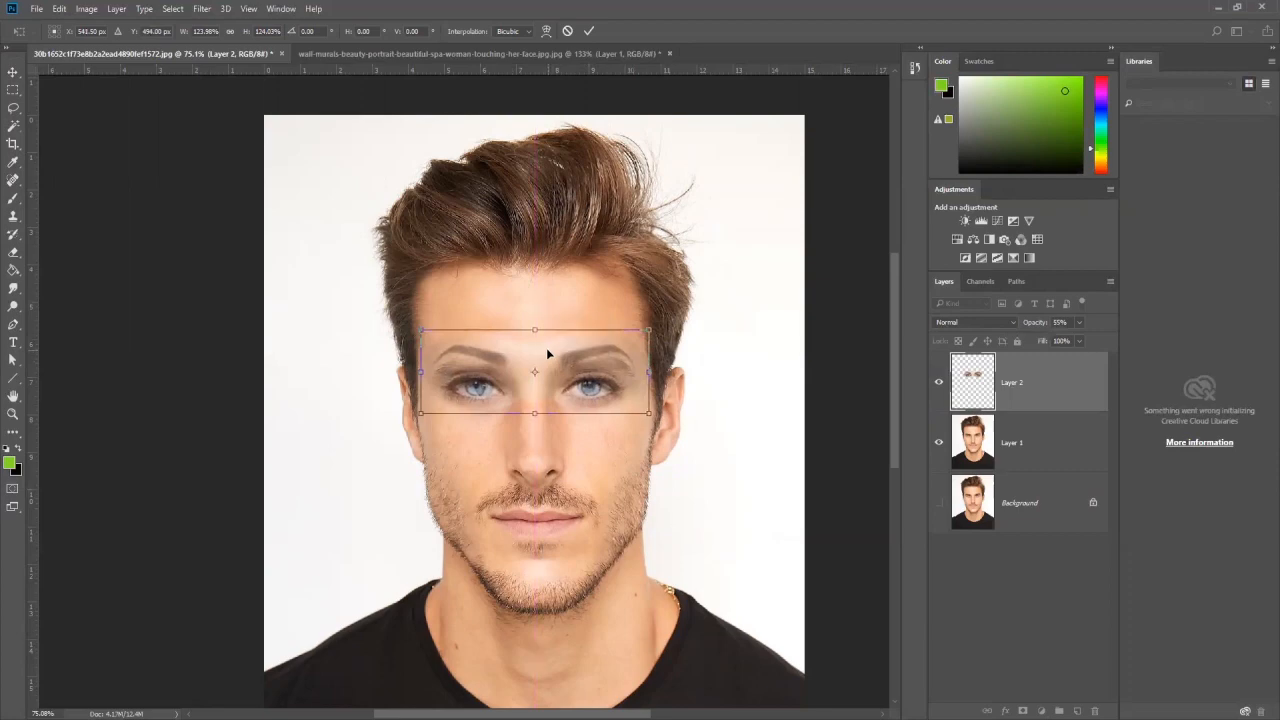
key(Left)
drag(424, 373, 434, 378)
drag(646, 372, 639, 372)
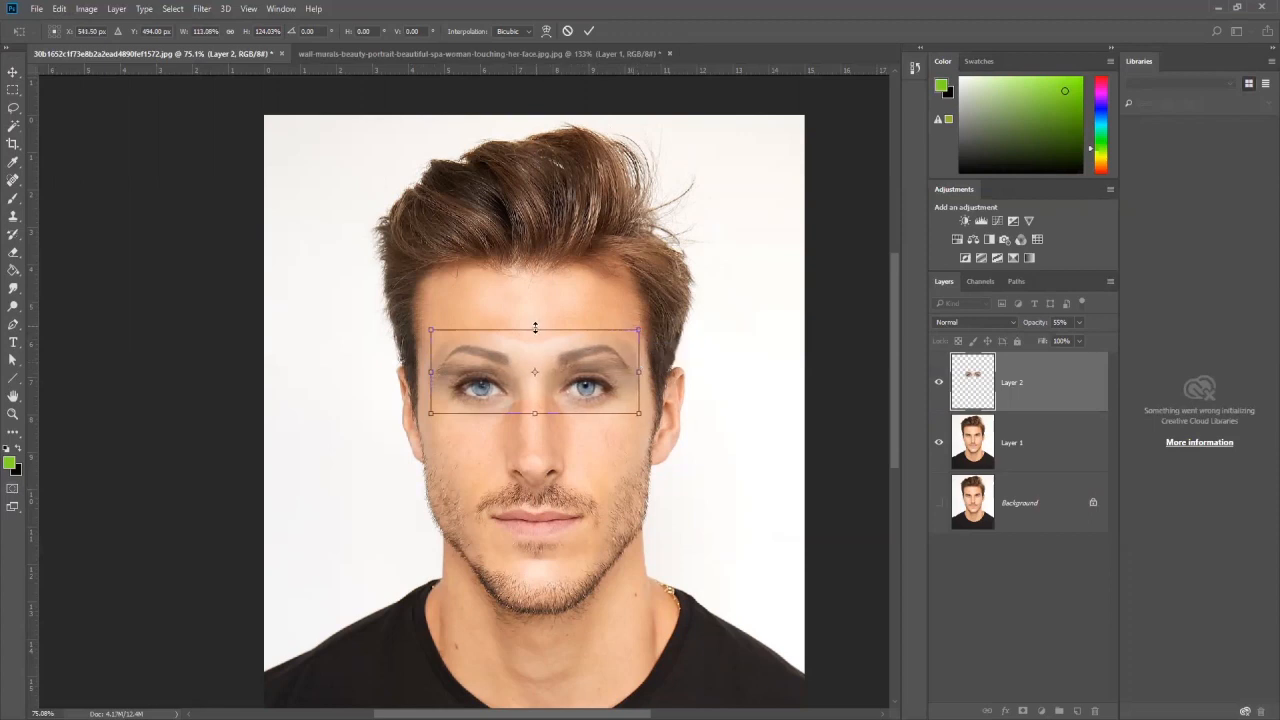
drag(532, 331, 534, 339)
mouse_move(535, 416)
mouse_down()
mouse_move(543, 388)
mouse_move(541, 415)
mouse_up()
drag(640, 377, 640, 377)
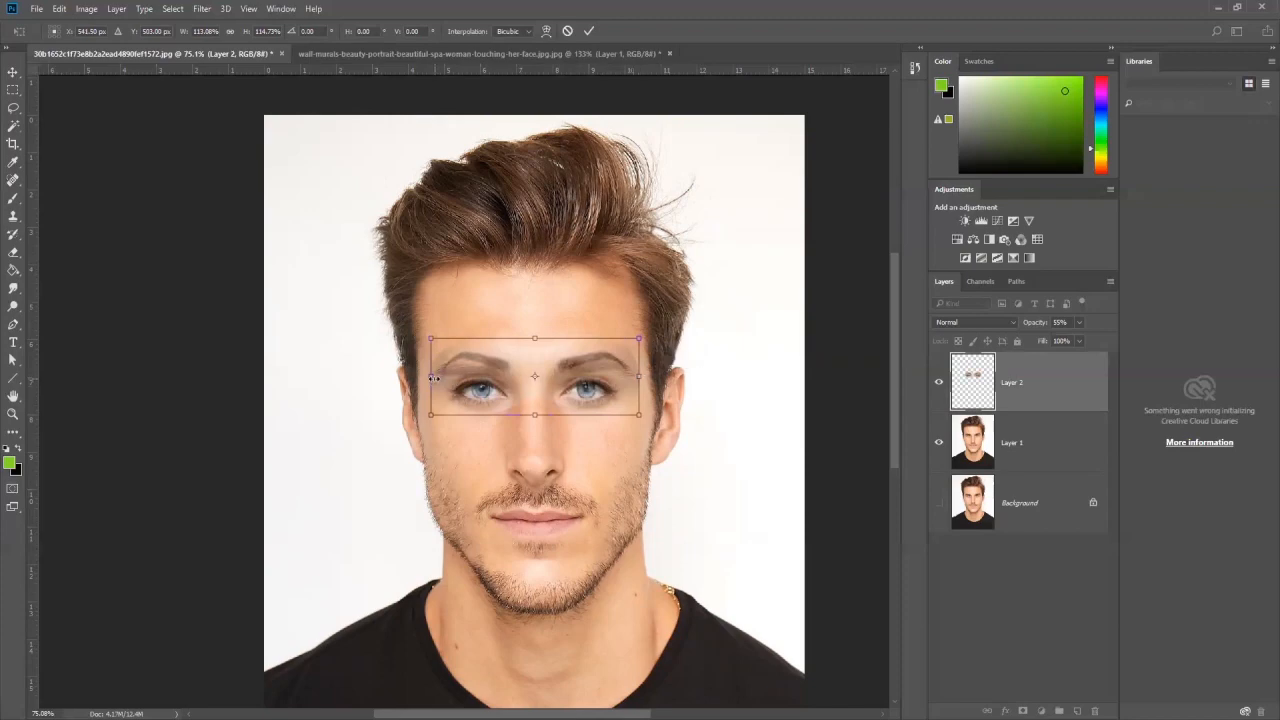
drag(431, 378, 431, 378)
drag(639, 415, 643, 418)
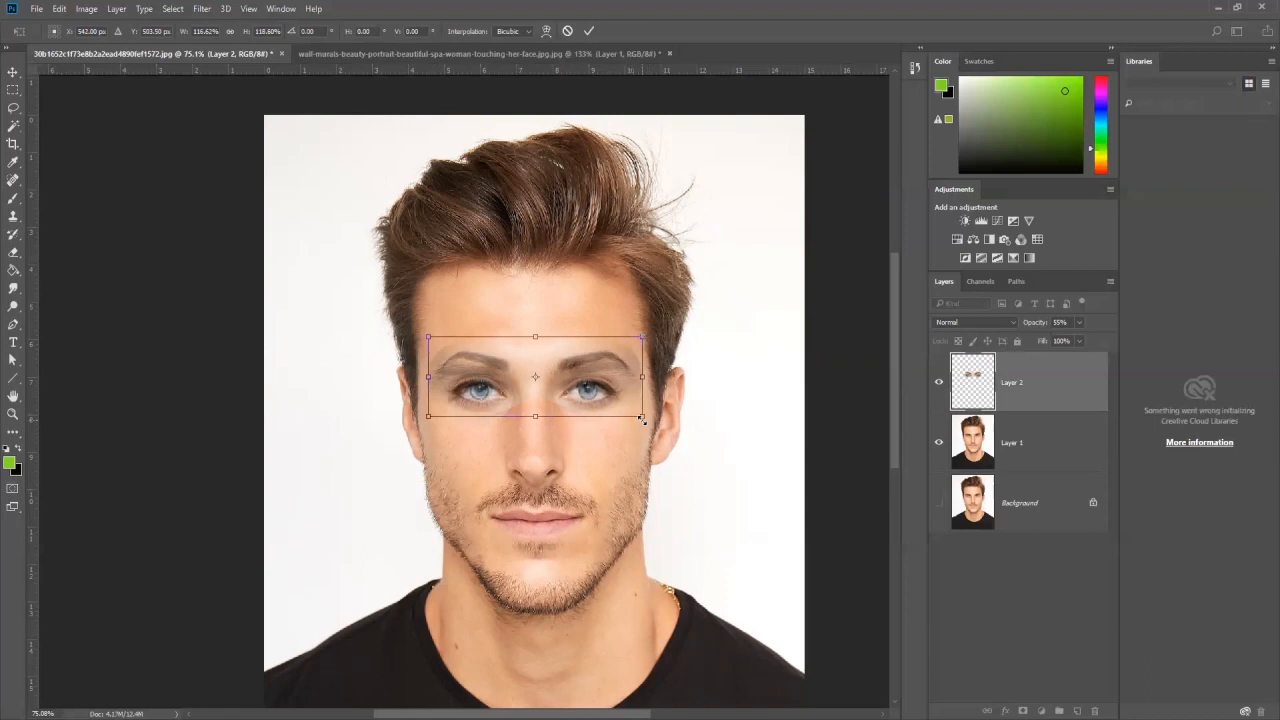
key(Return)
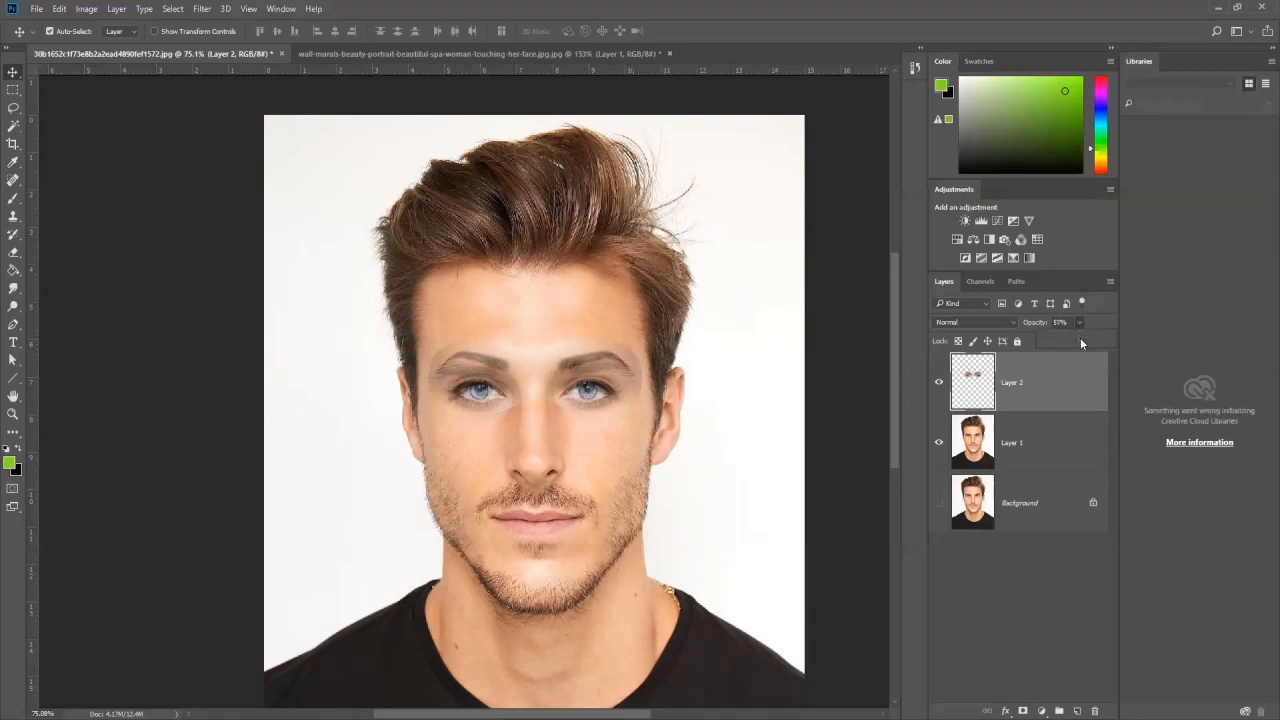
Step: Vary the opacity of Layer 2 to check the eye alignment, and set it back to 100%
drag(1080, 341, 1119, 341)
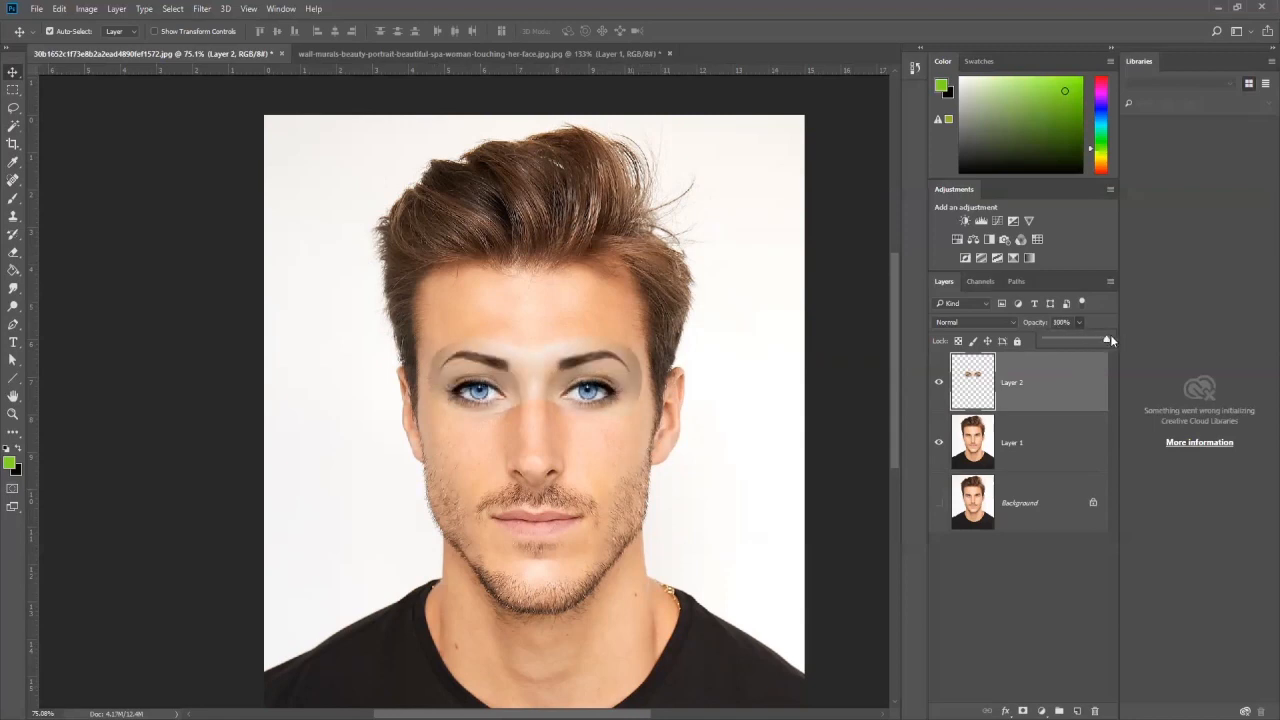
mouse_move(1104, 339)
mouse_down()
mouse_move(1068, 339)
mouse_move(896, 408)
mouse_up()
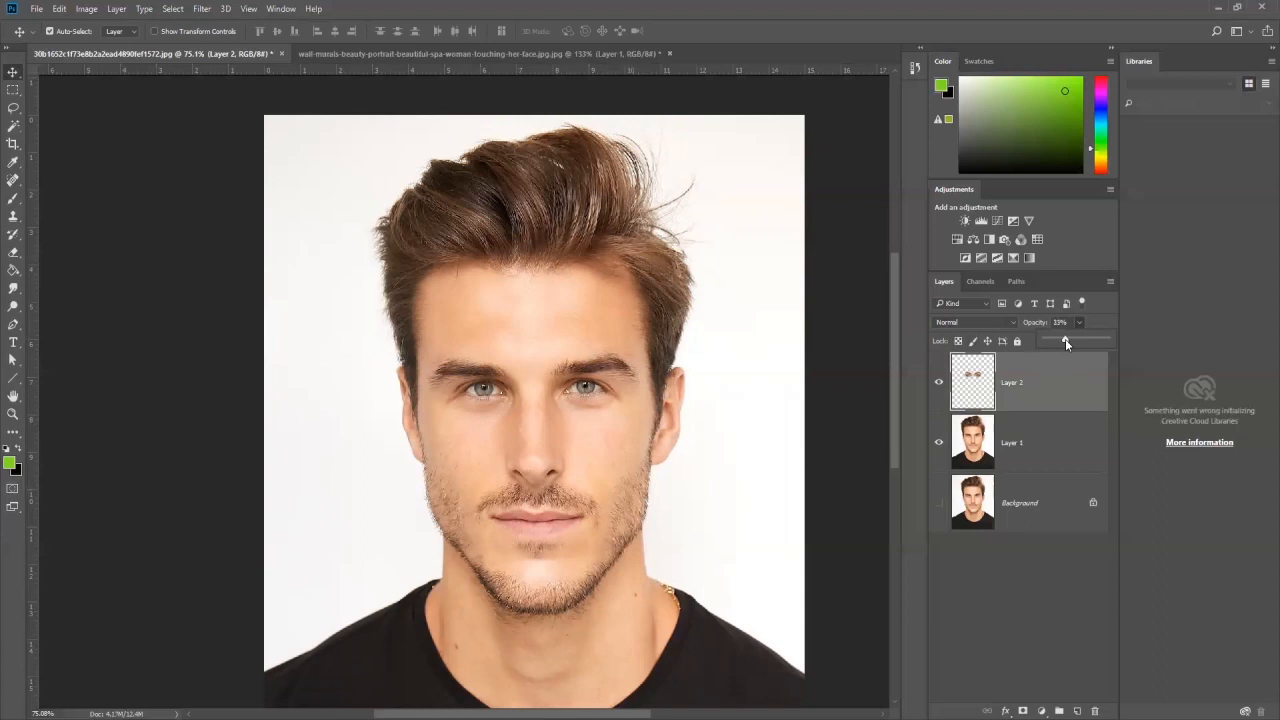
drag(1065, 341, 1069, 341)
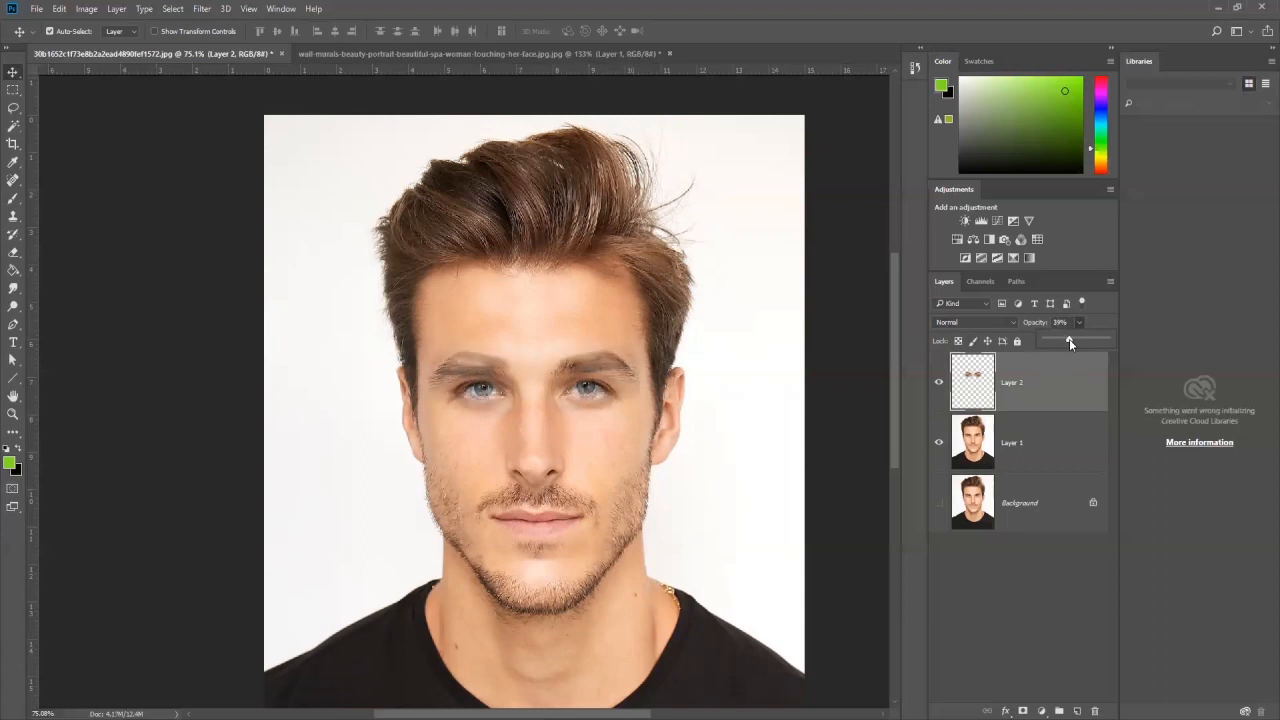
drag(1084, 339, 1116, 345)
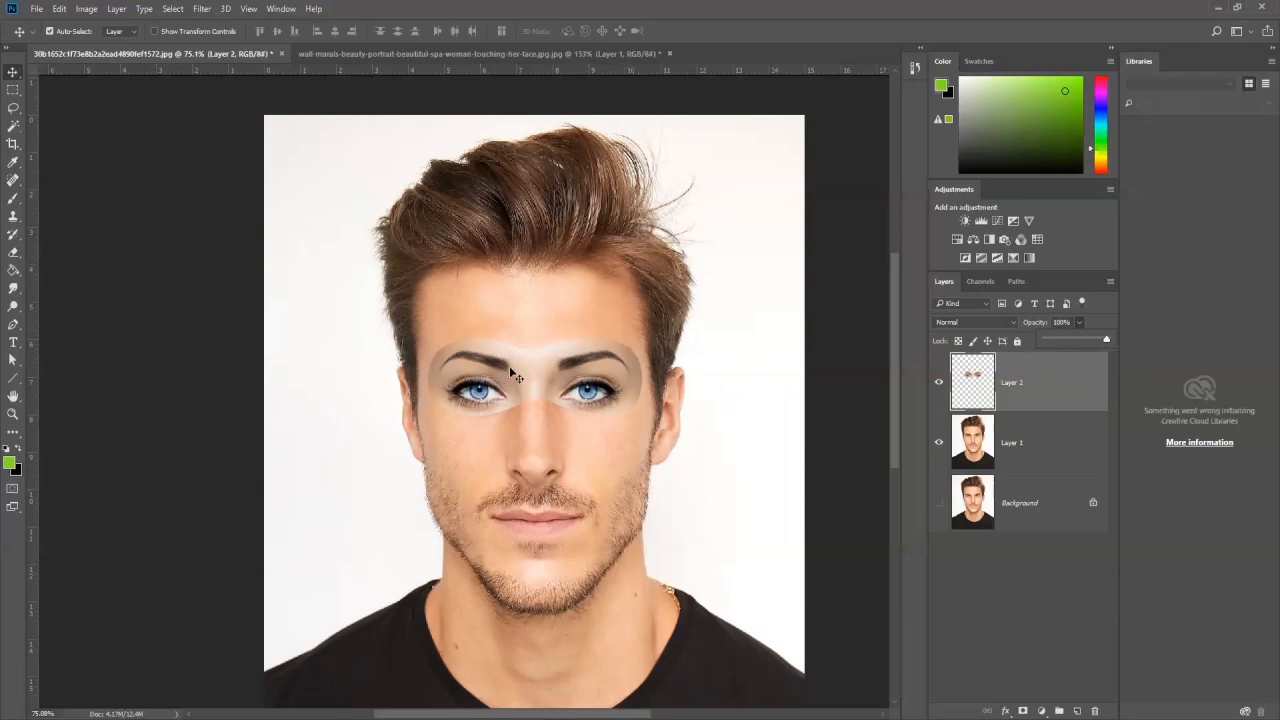
Step: Compare the man's face up close with and without the pasted eye layer
scroll(570, 375, up, 2)
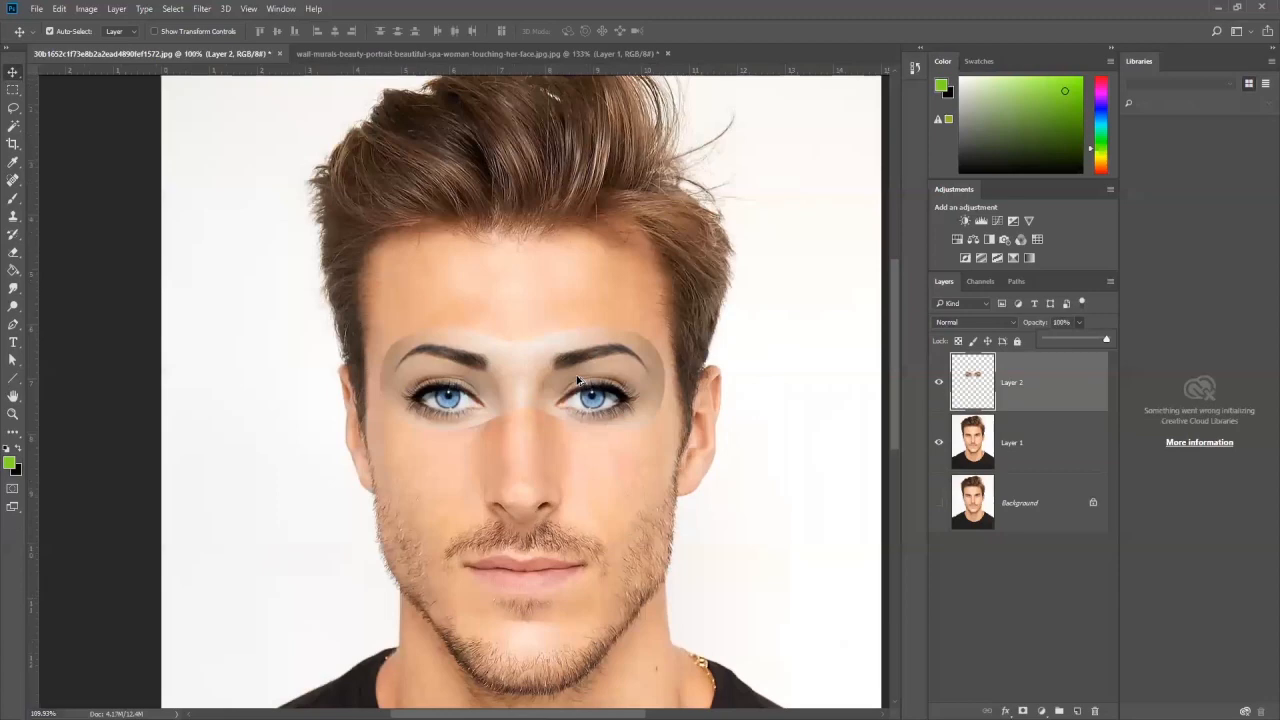
drag(568, 374, 532, 262)
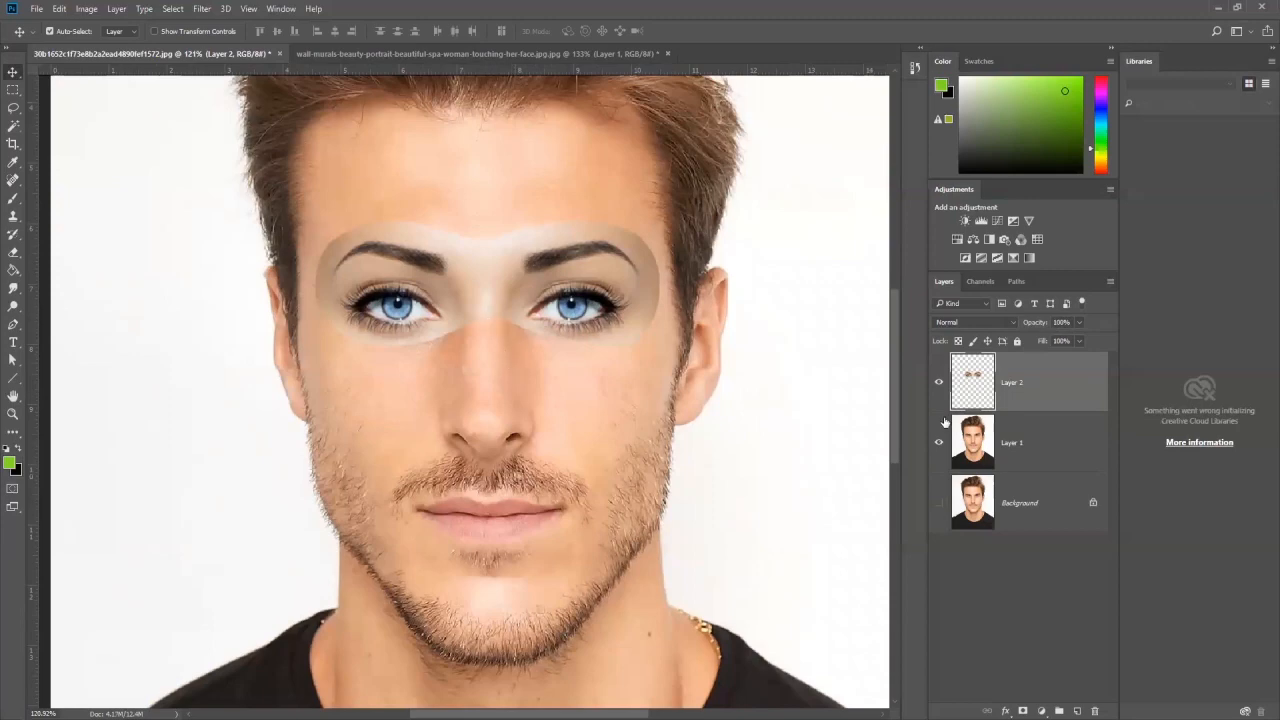
click(942, 383)
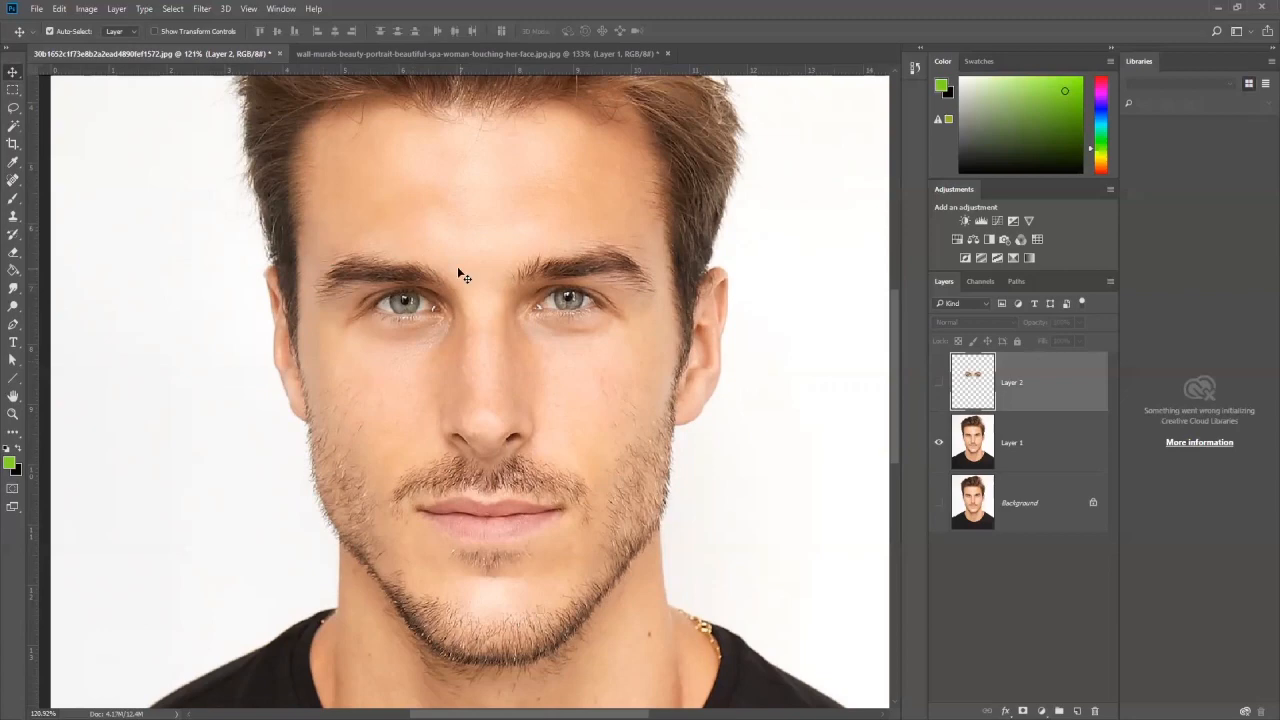
click(938, 383)
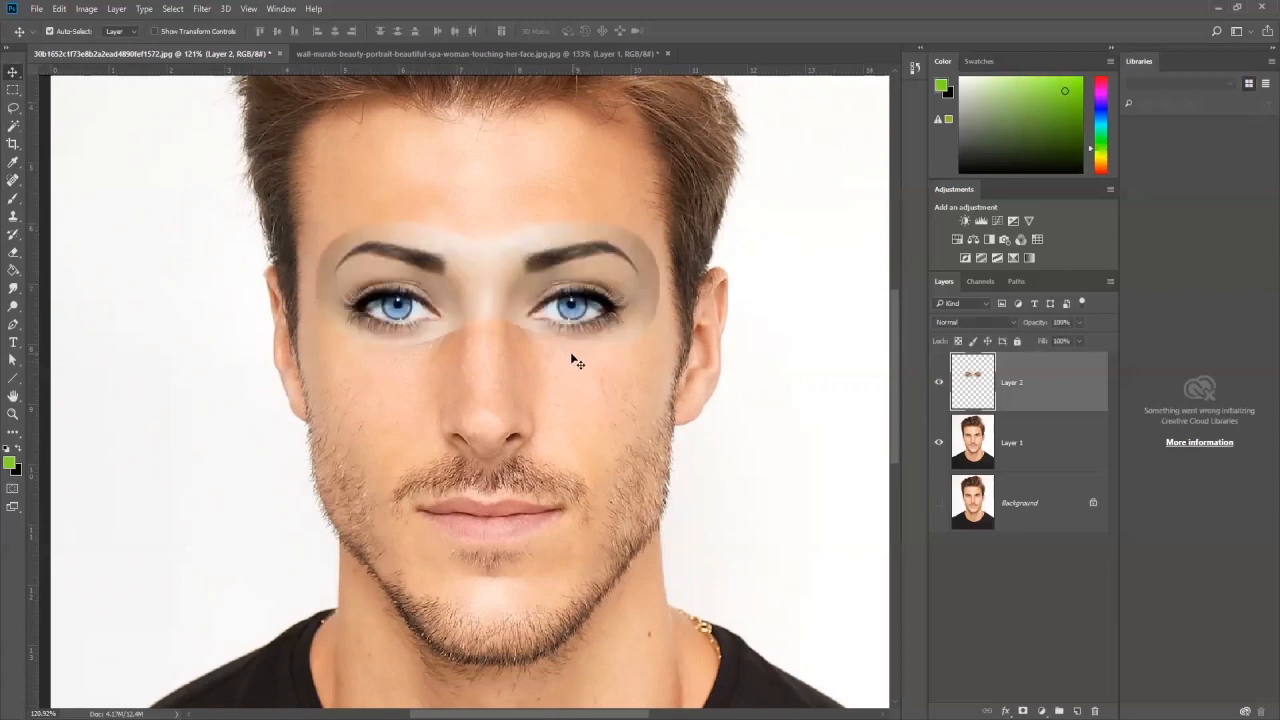
click(938, 383)
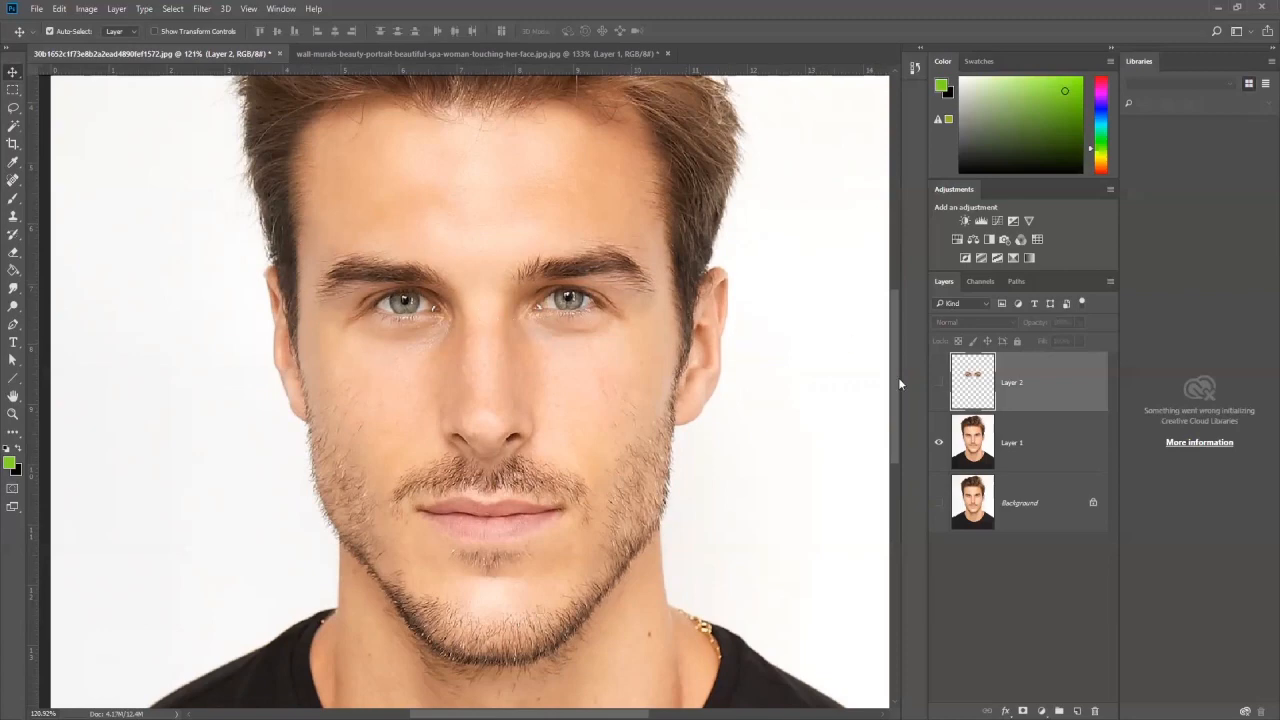
click(938, 383)
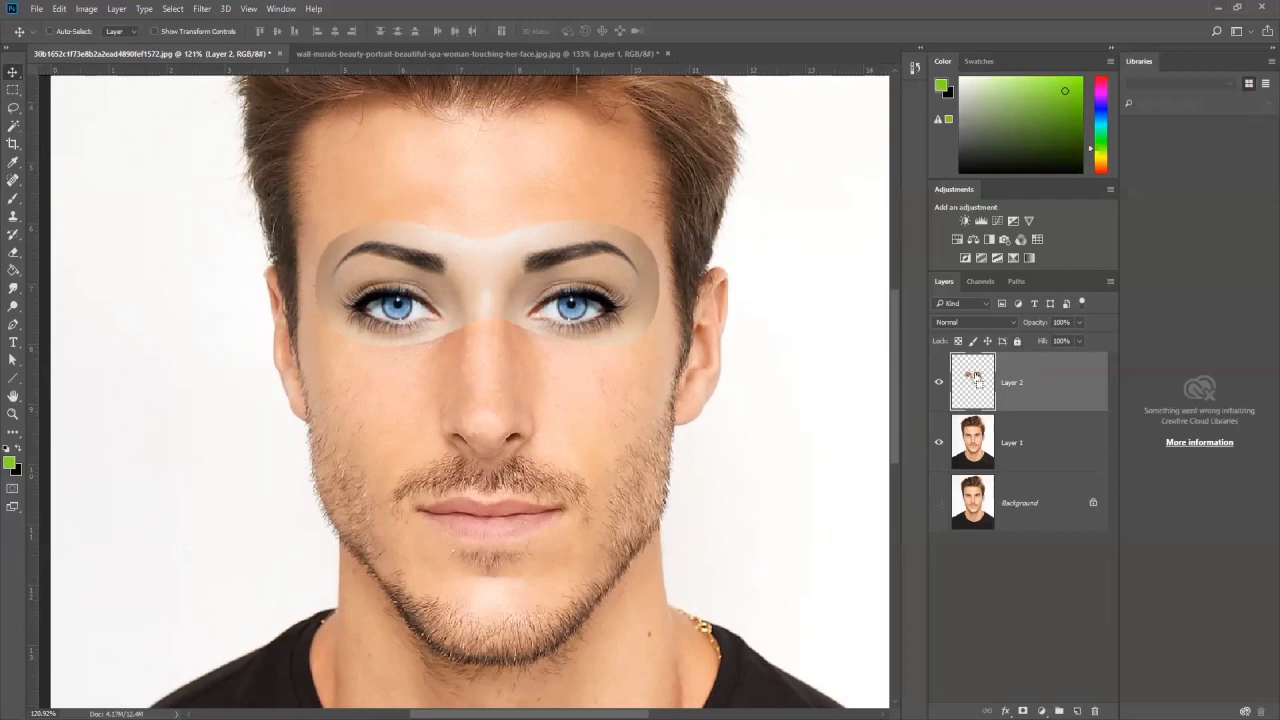
Step: Load the outline of the eye patch on Layer 2 as a selection and make Layer 1 active
key(ctrl)
ctrl+click(973, 380)
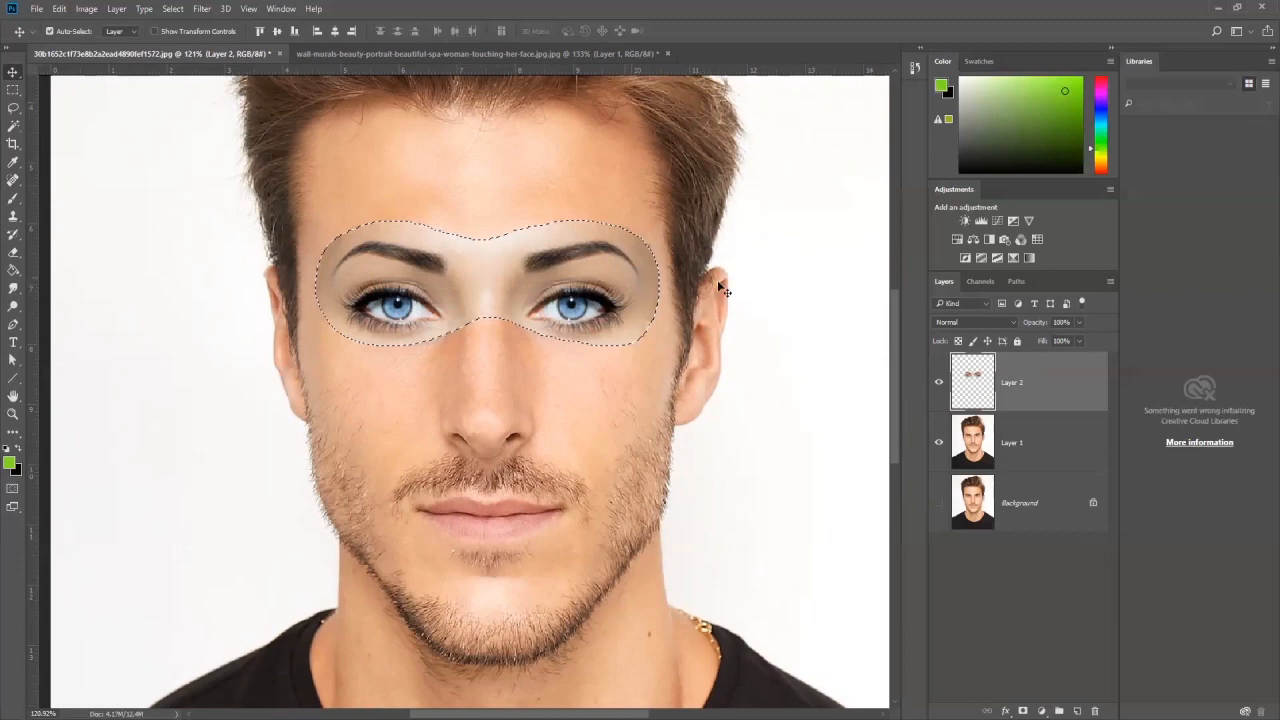
click(1022, 446)
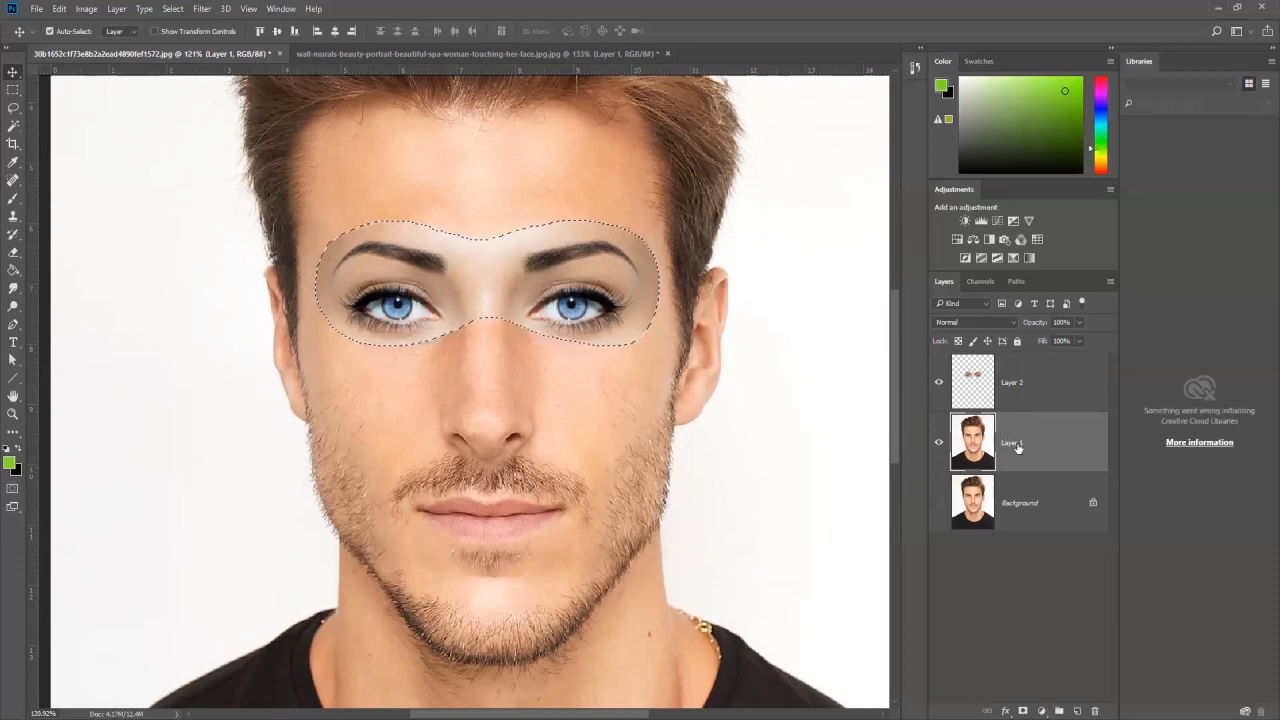
Step: Try contracting the eye patch selection by 6 pixels with Layer 2 active, and discard the selection
click(1015, 378)
scroll(471, 234, up, 3)
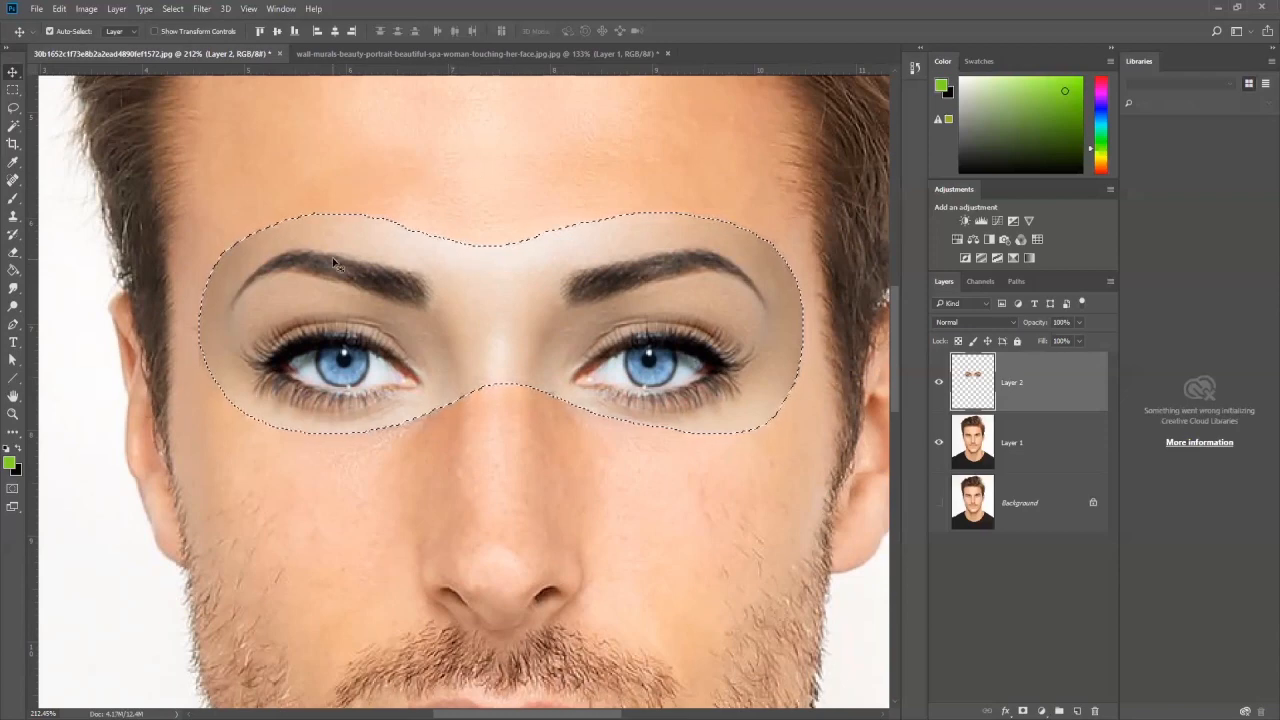
click(174, 9)
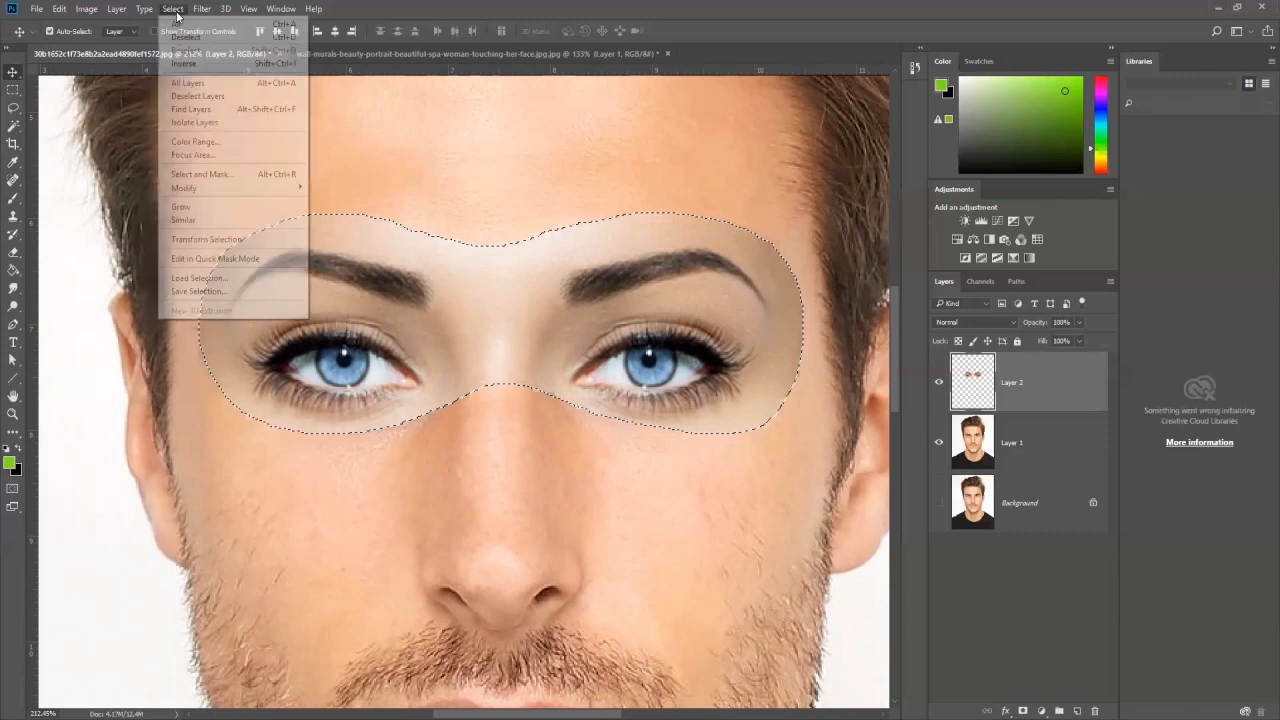
mouse_move(232, 190)
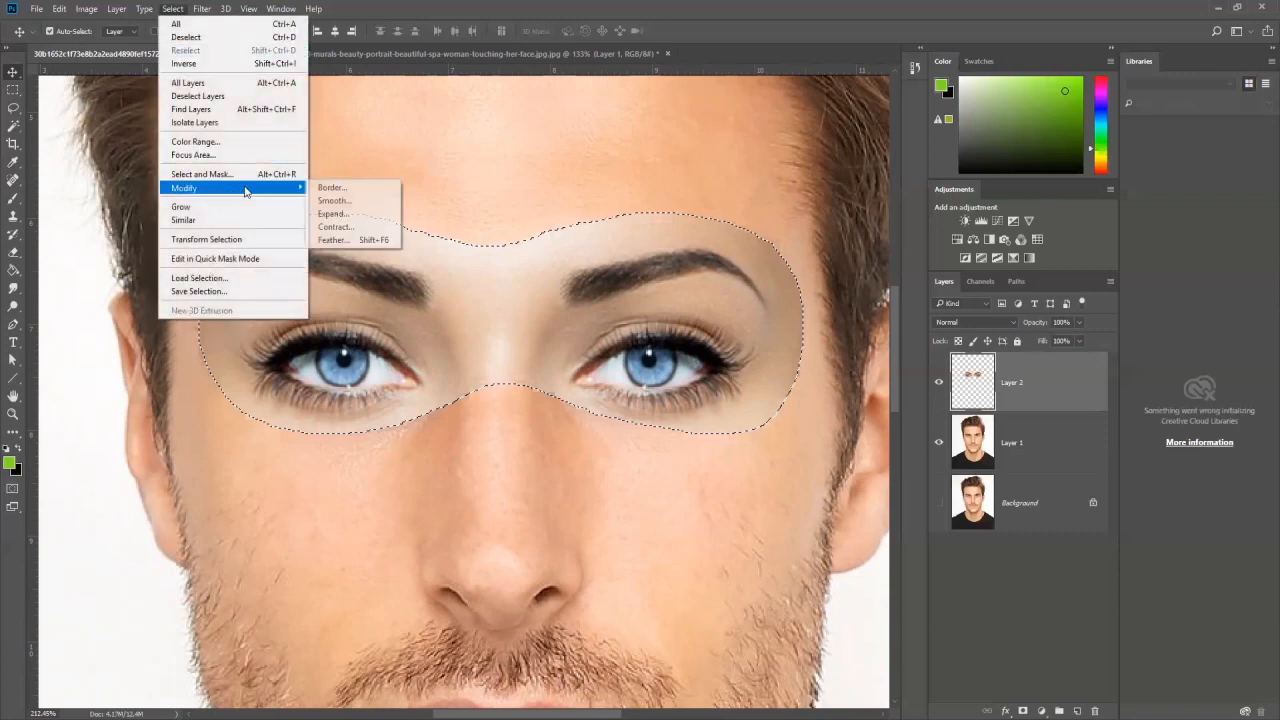
click(338, 229)
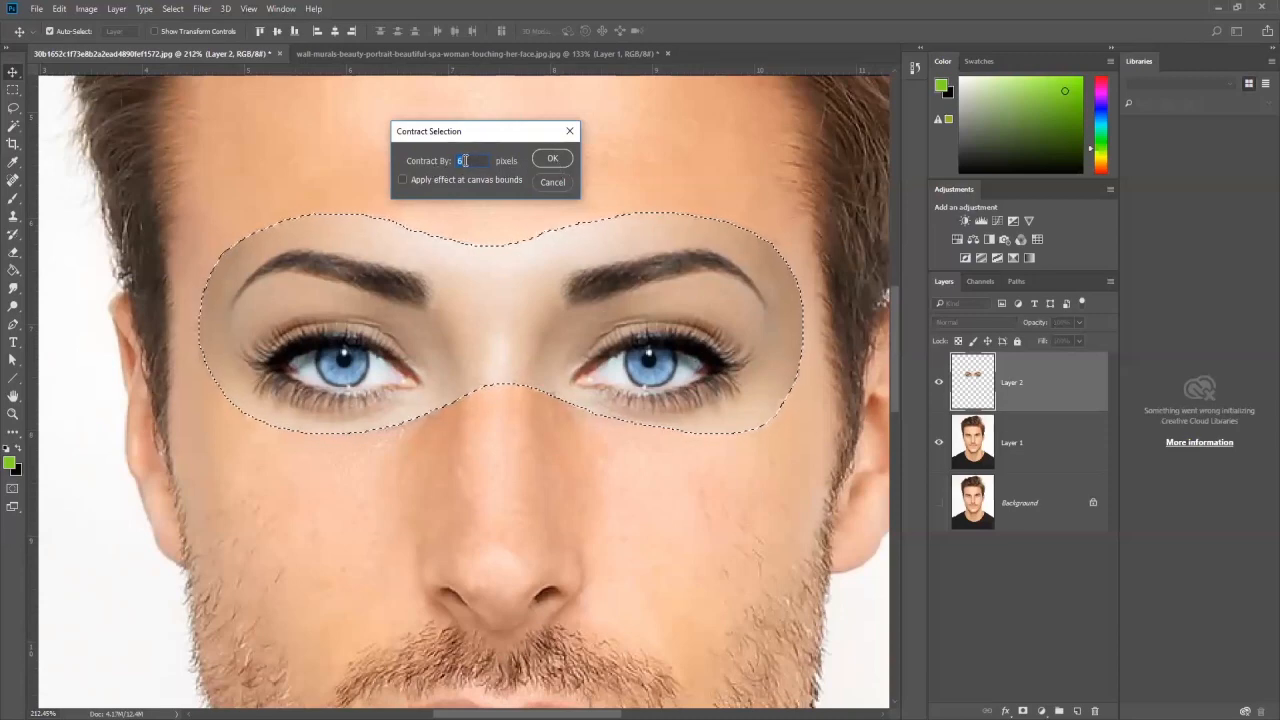
click(552, 158)
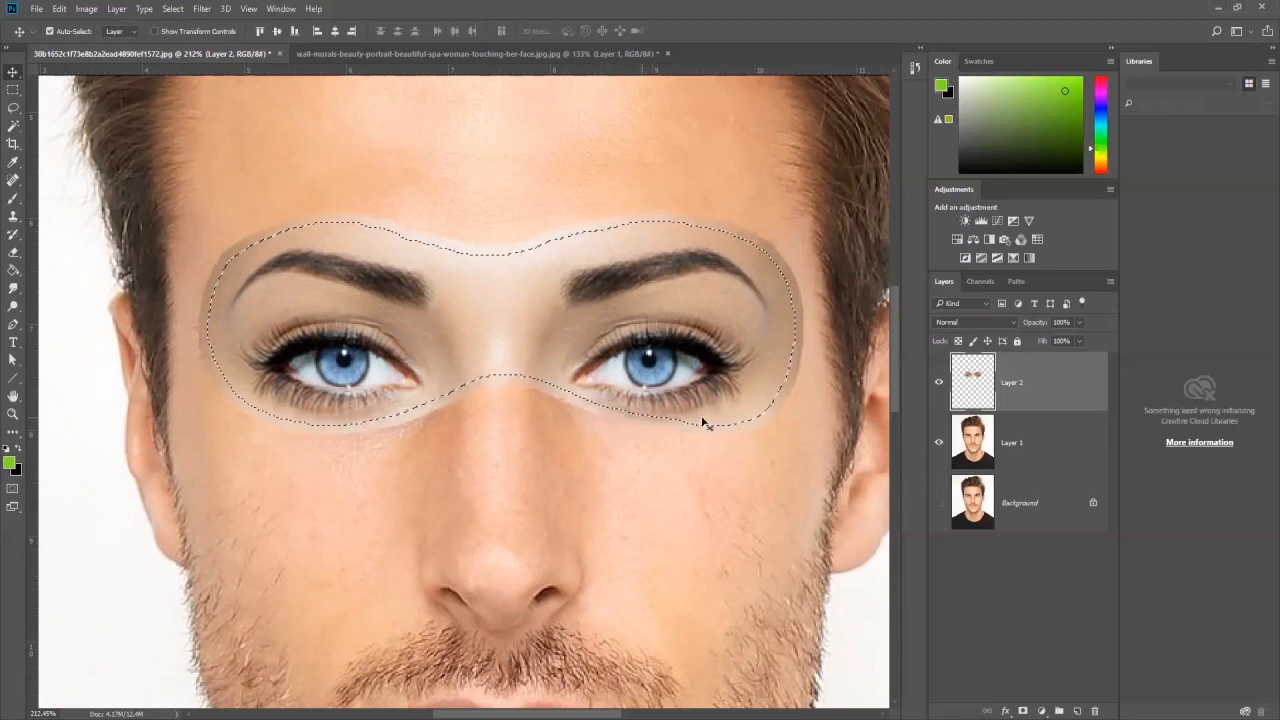
key(ctrl+d)
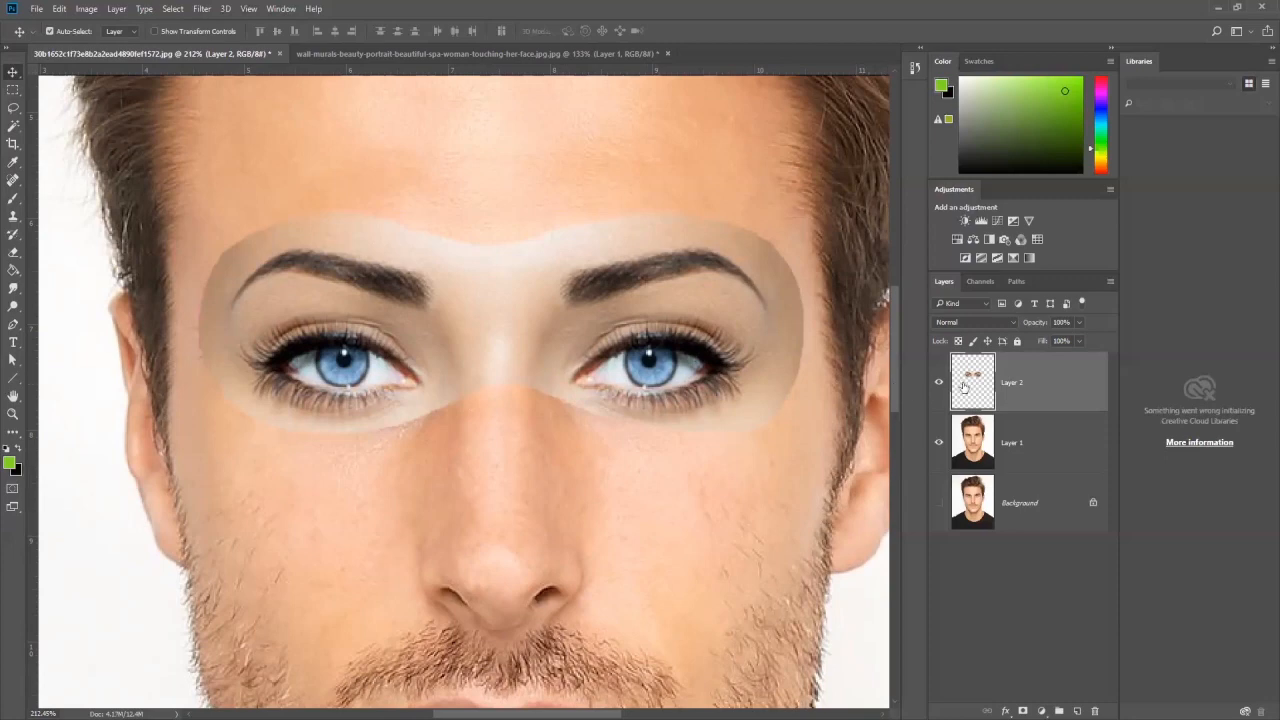
Step: Load the outline of the eye patch on Layer 2 as a selection and contract it by 5 pixels
ctrl+click(975, 385)
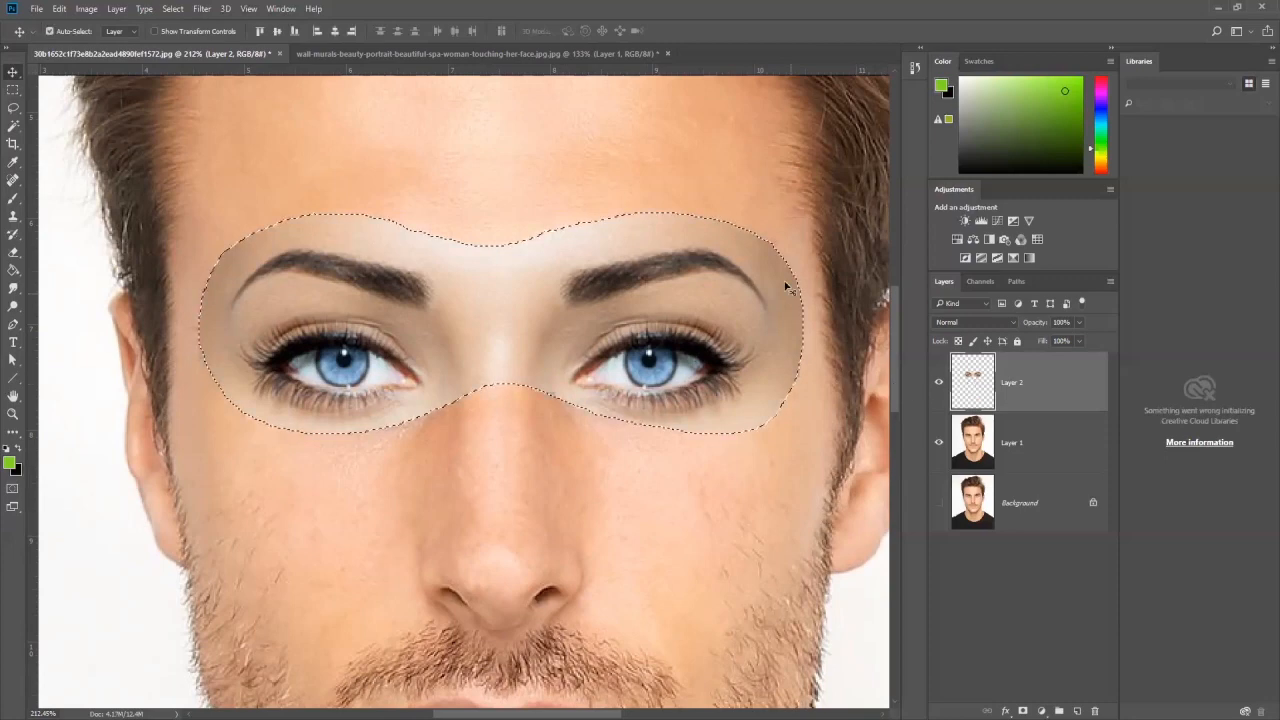
click(173, 9)
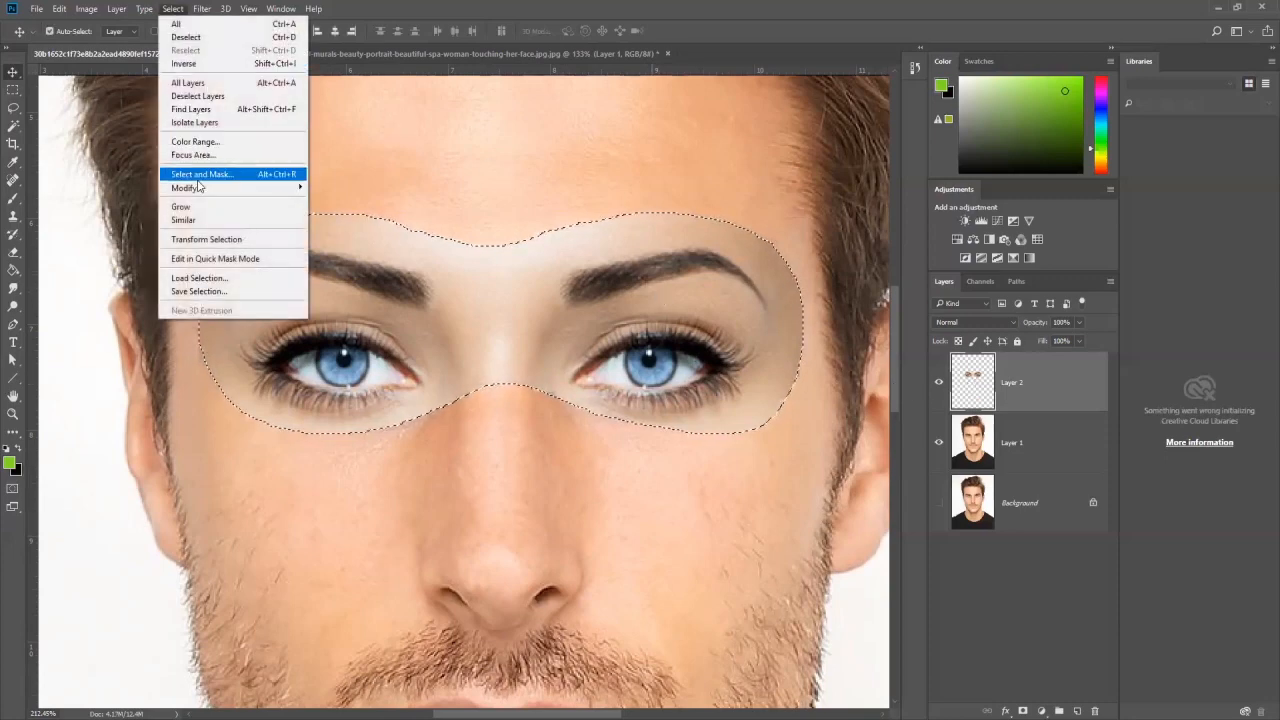
mouse_move(201, 190)
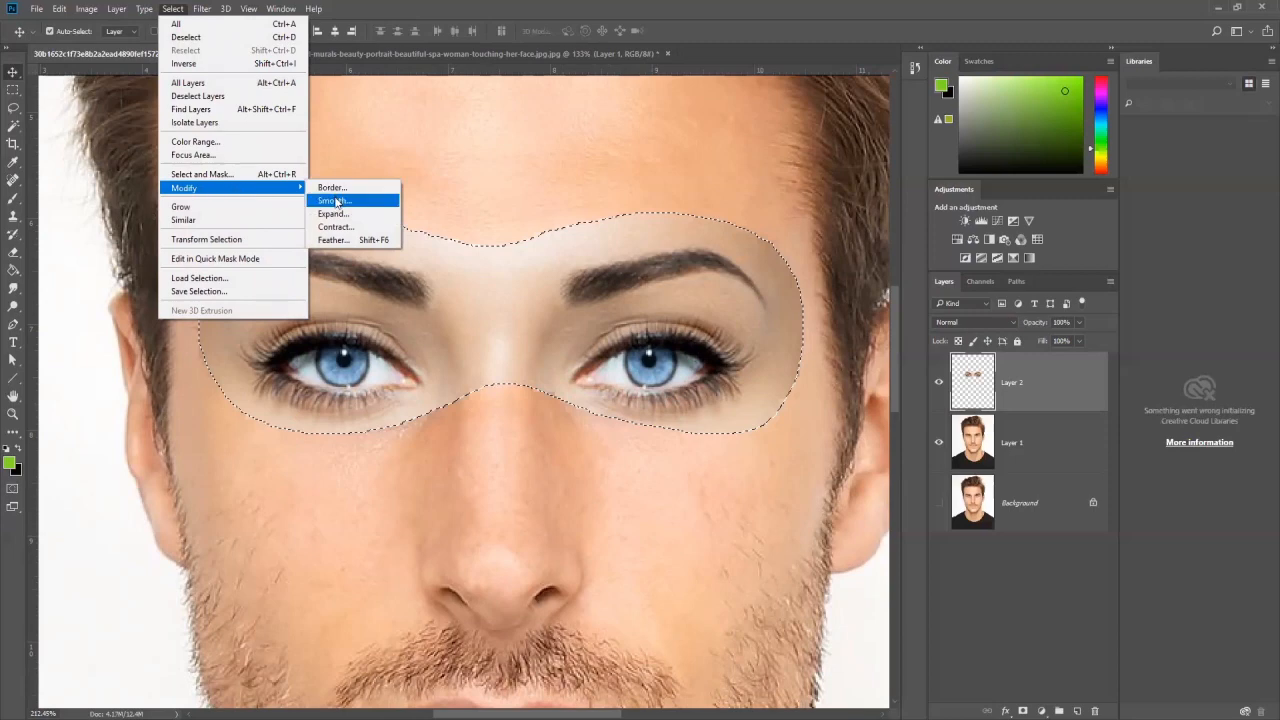
click(337, 228)
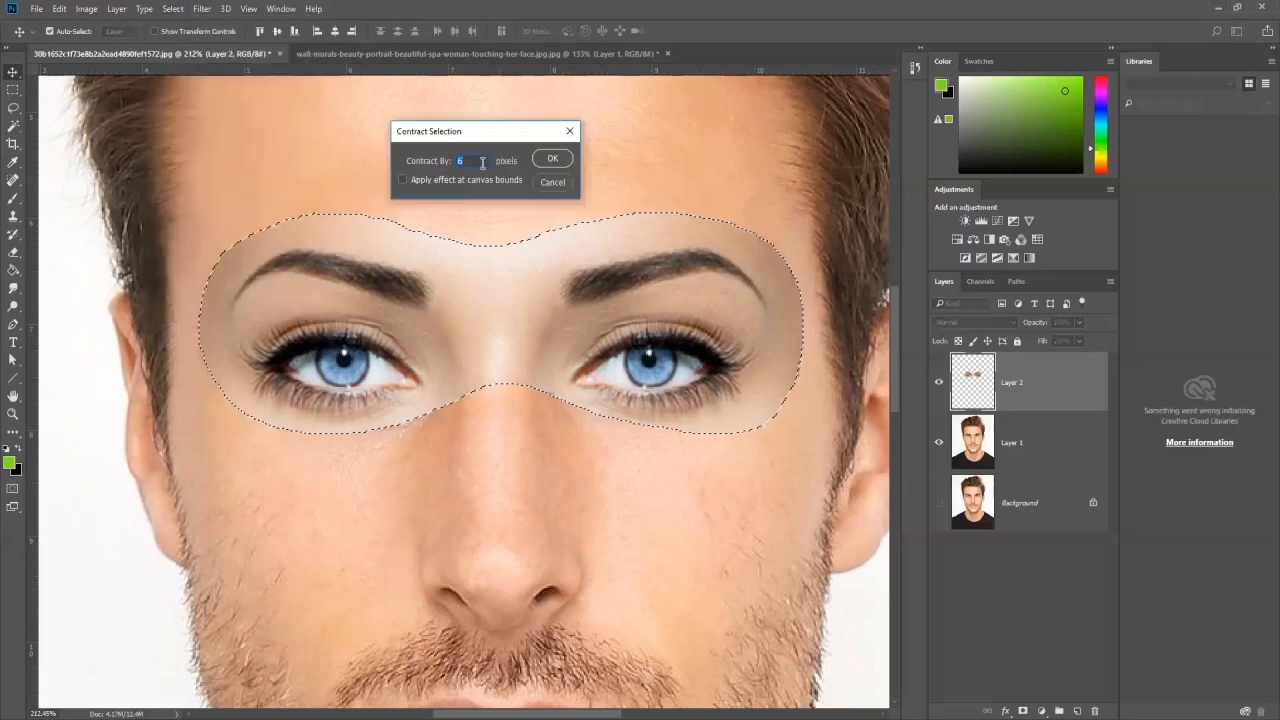
text(5)
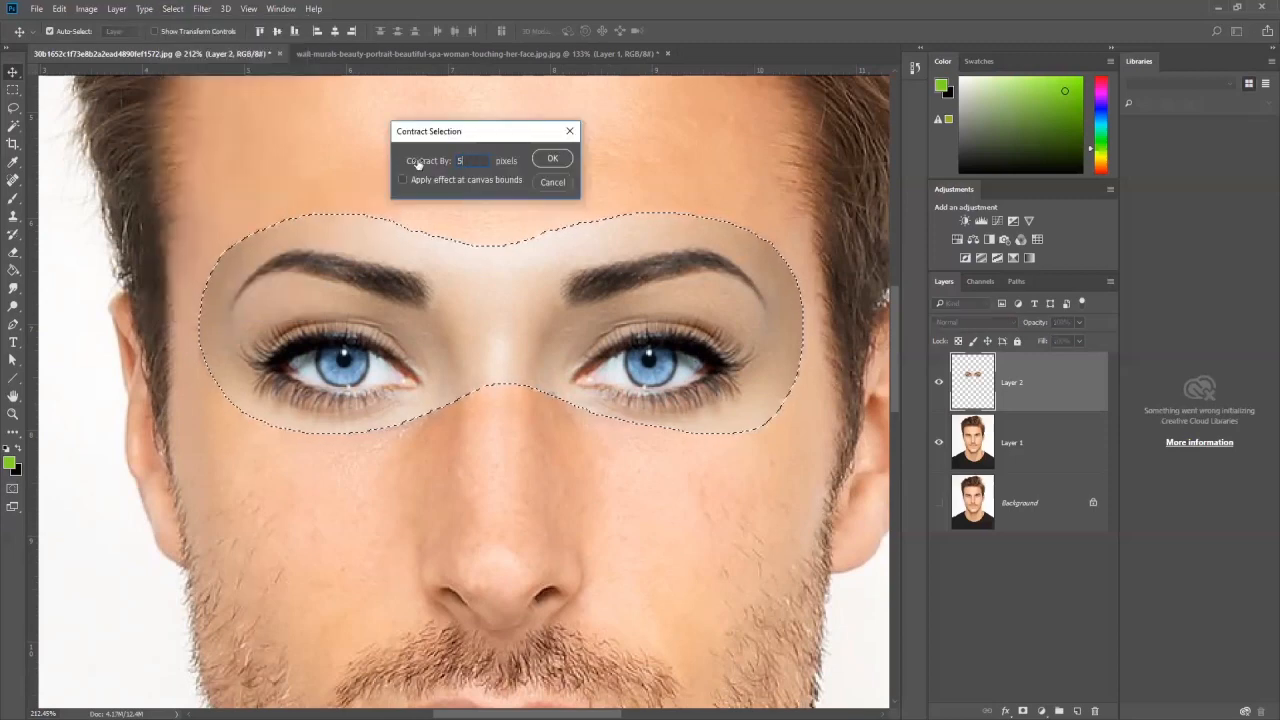
key(Return)
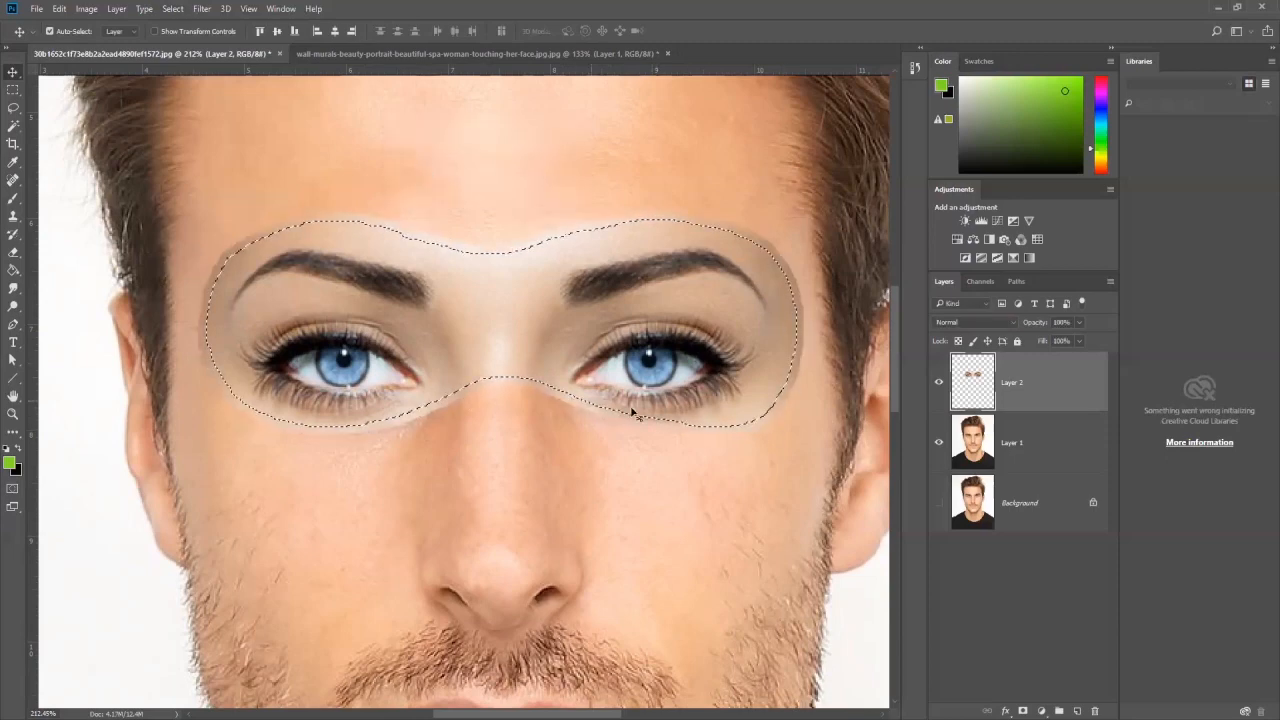
Step: Delete the selected eye area from Layer 1 with Layer 2 temporarily hidden, and clear the selection with Layer 2 active
scroll(478, 370, down, 1)
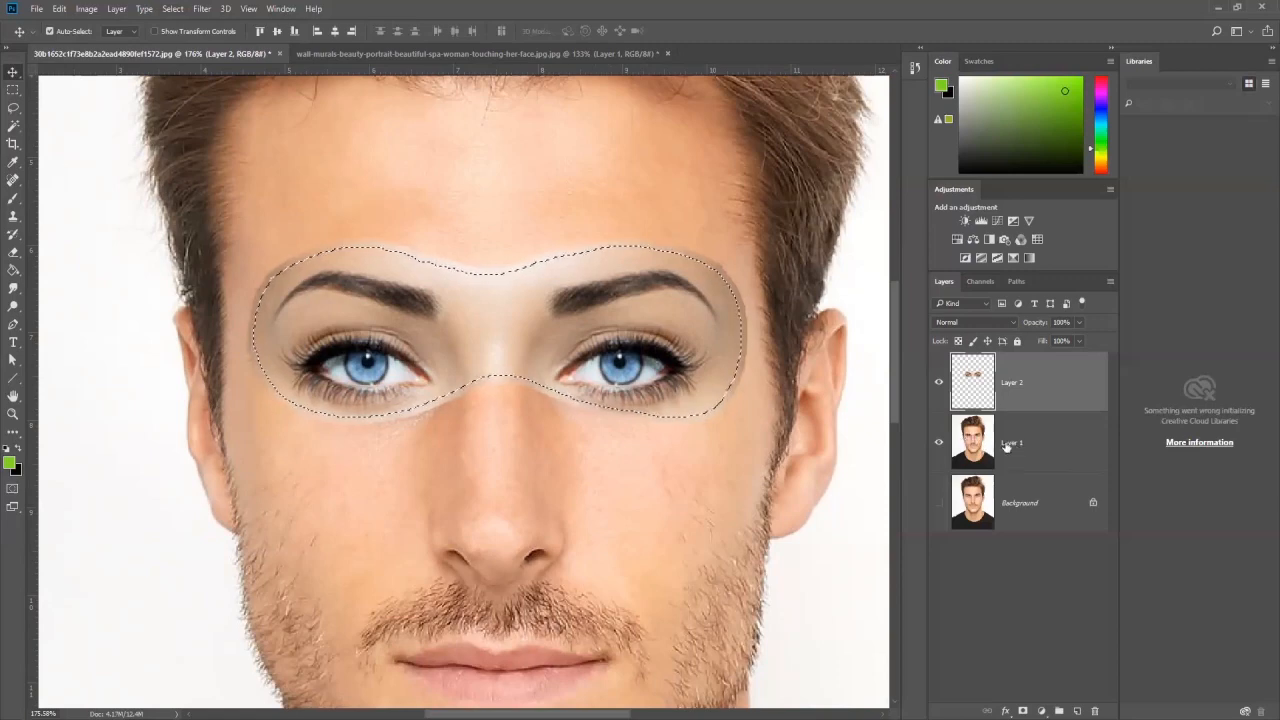
click(938, 382)
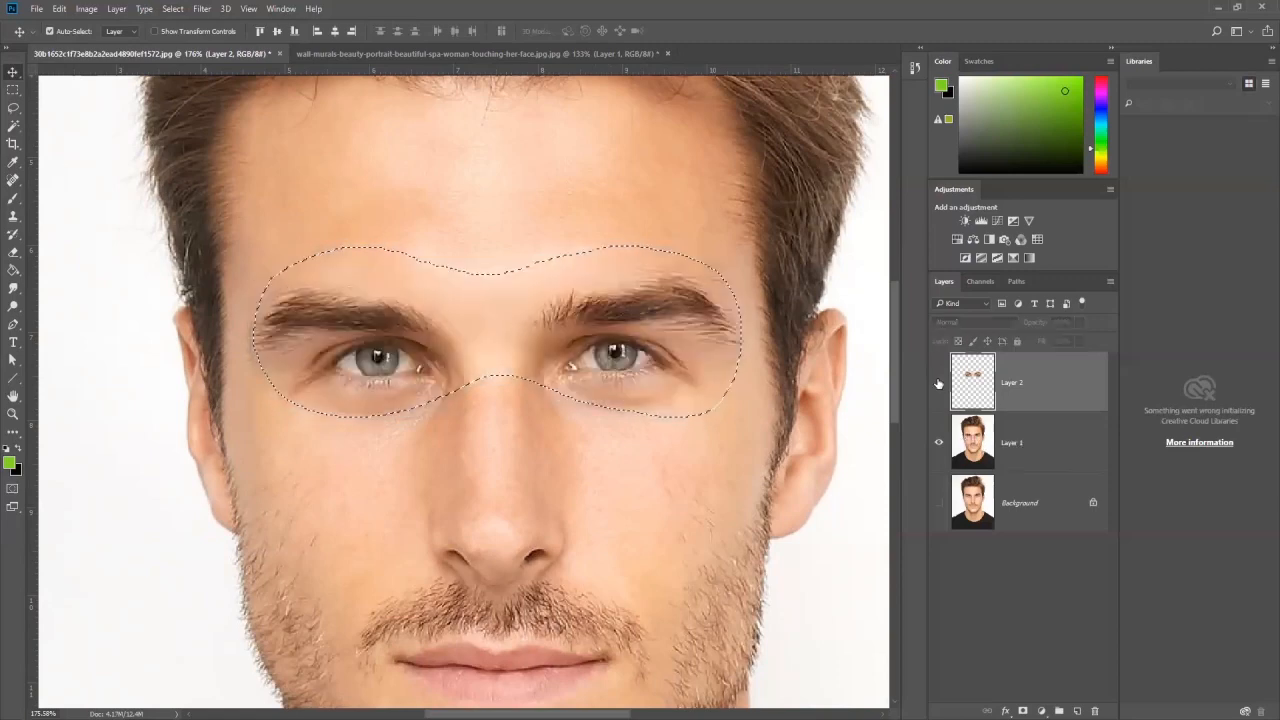
click(1045, 447)
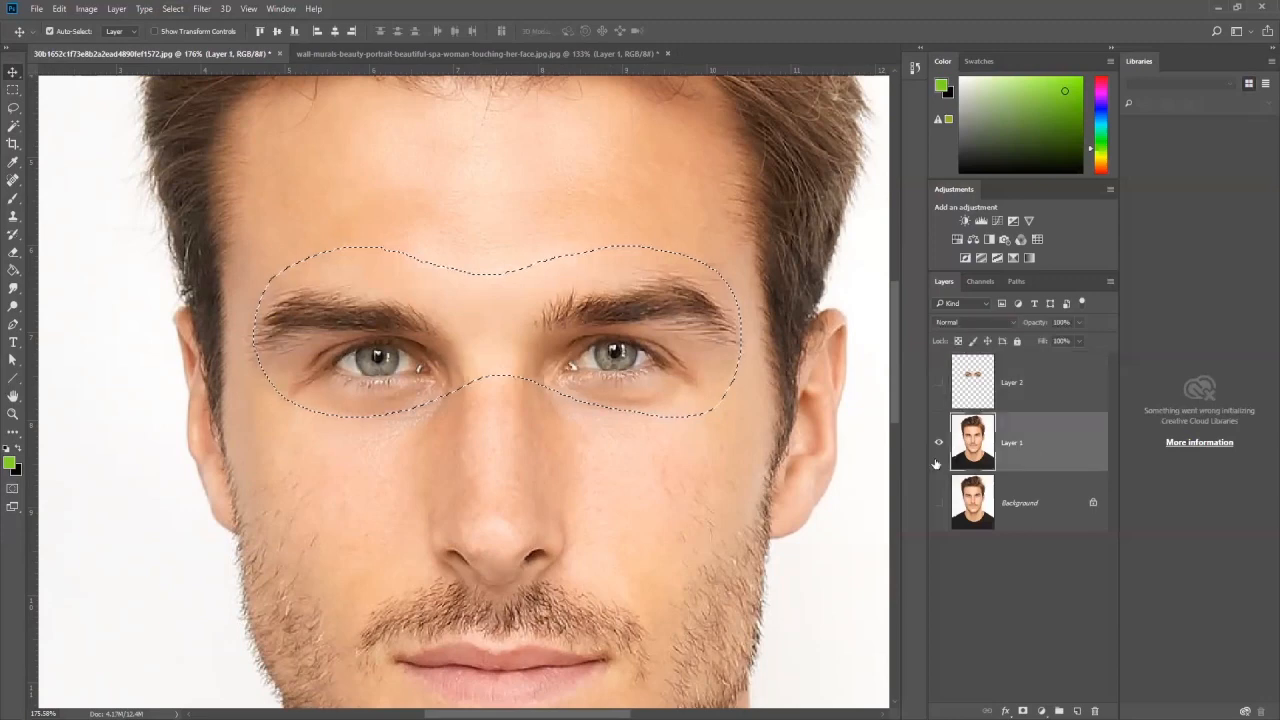
key(Delete)
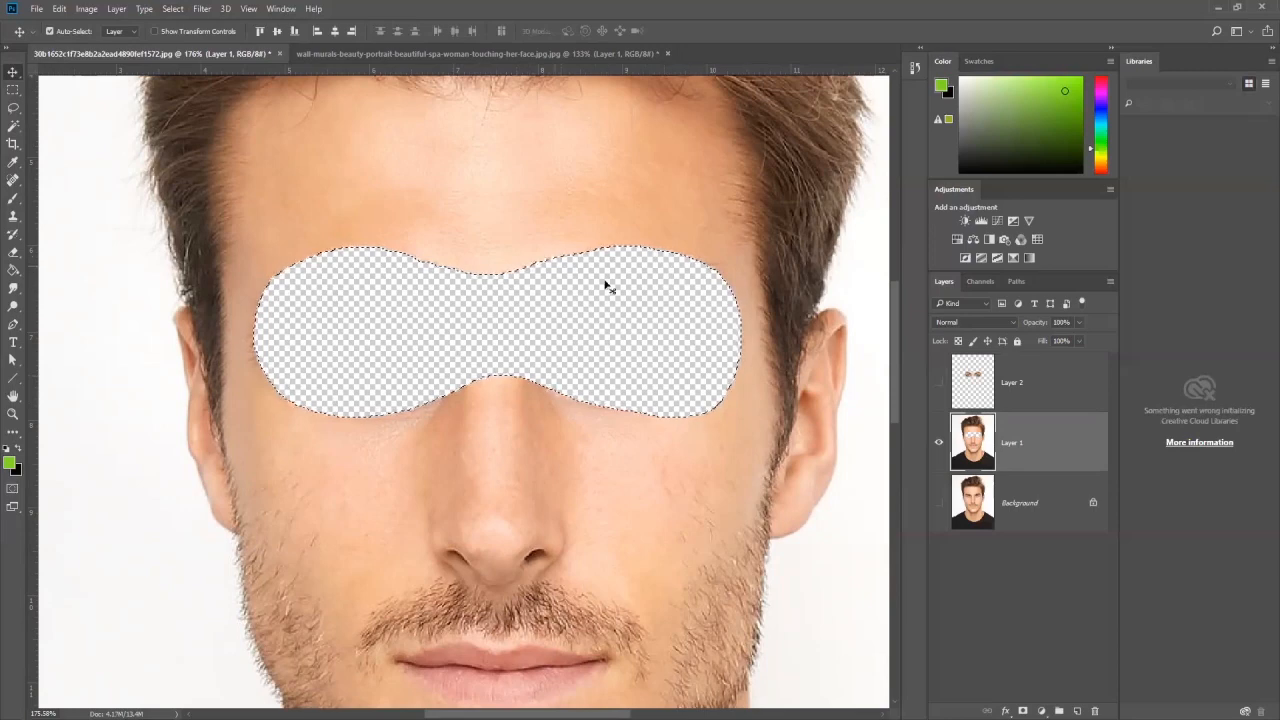
click(938, 382)
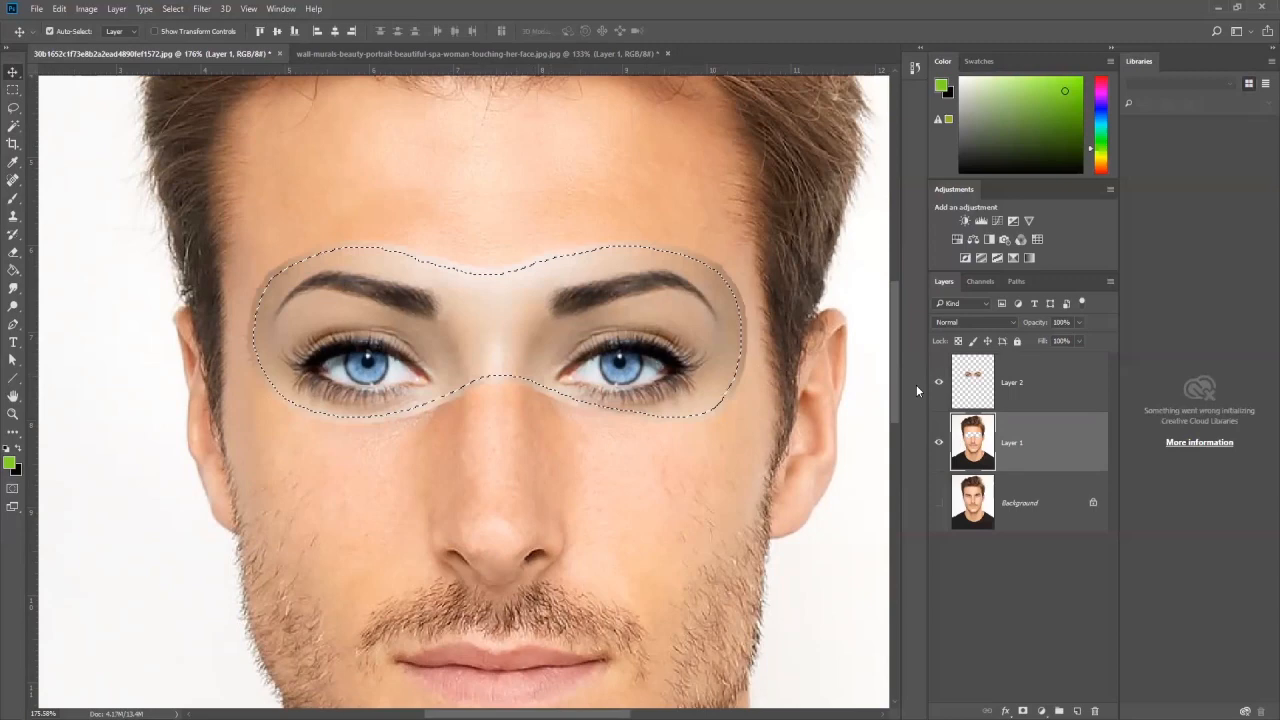
click(1020, 385)
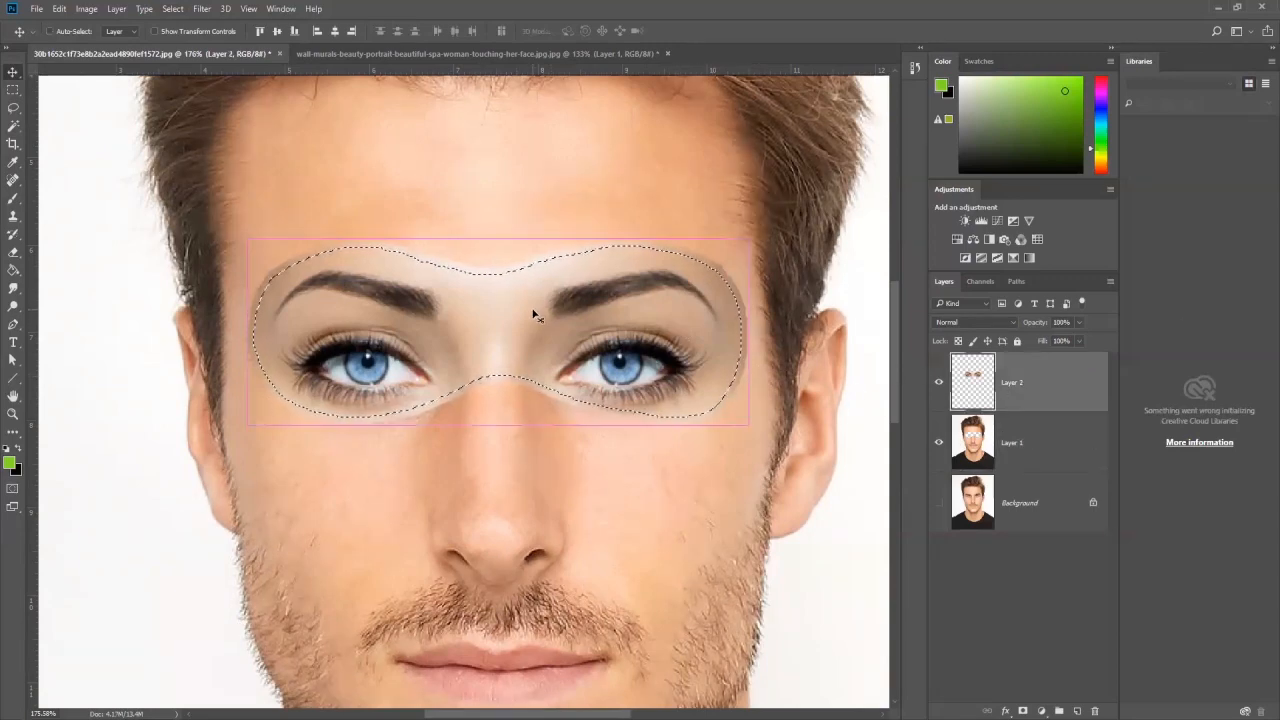
key(ctrl+d)
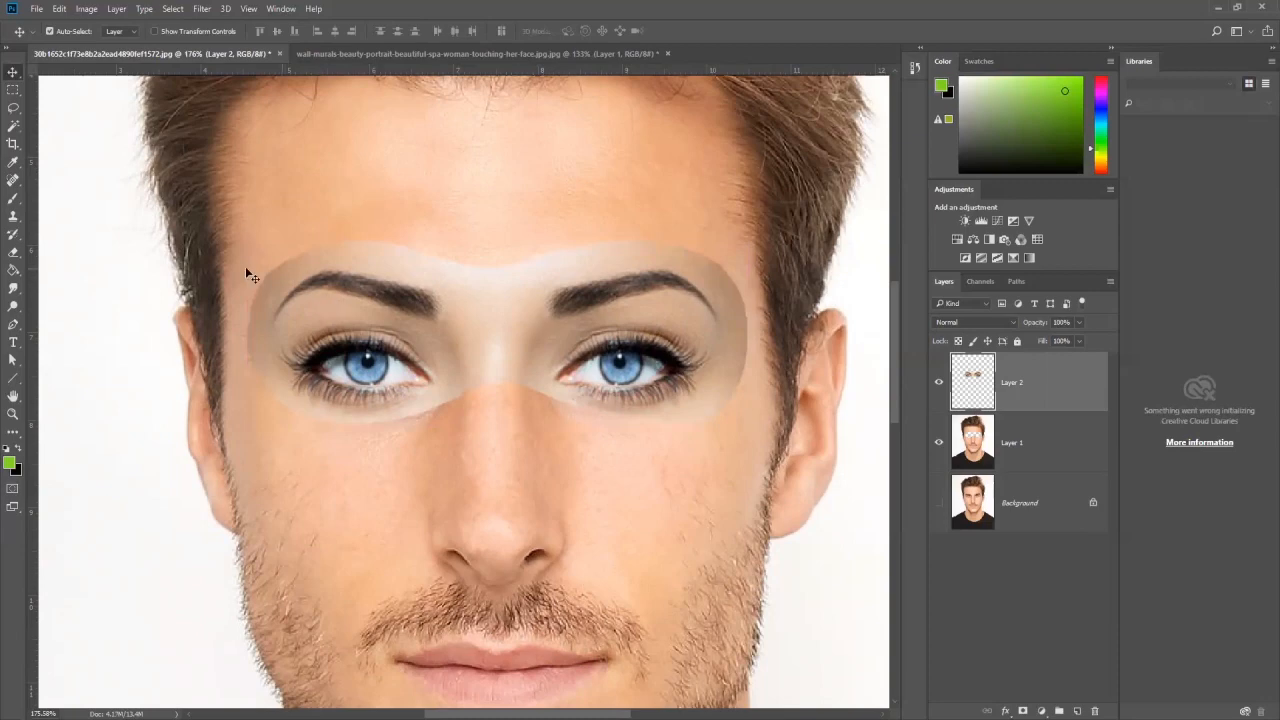
Step: Auto-blend Layer 1 and Layer 2 as Stack Images with Seamless Tones and Colors and Content Aware Fill Transparent Areas enabled
scroll(533, 385, down, 5)
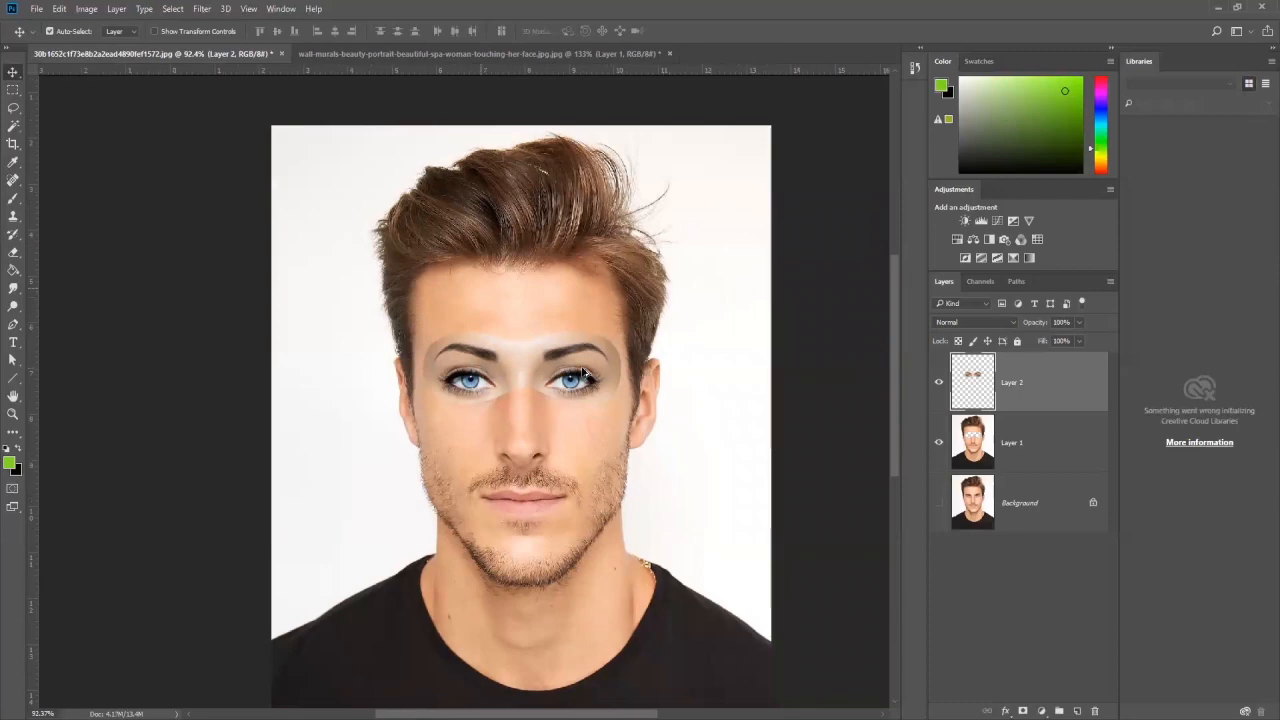
scroll(588, 376, up, 2)
click(1049, 446)
shift+click(1034, 386)
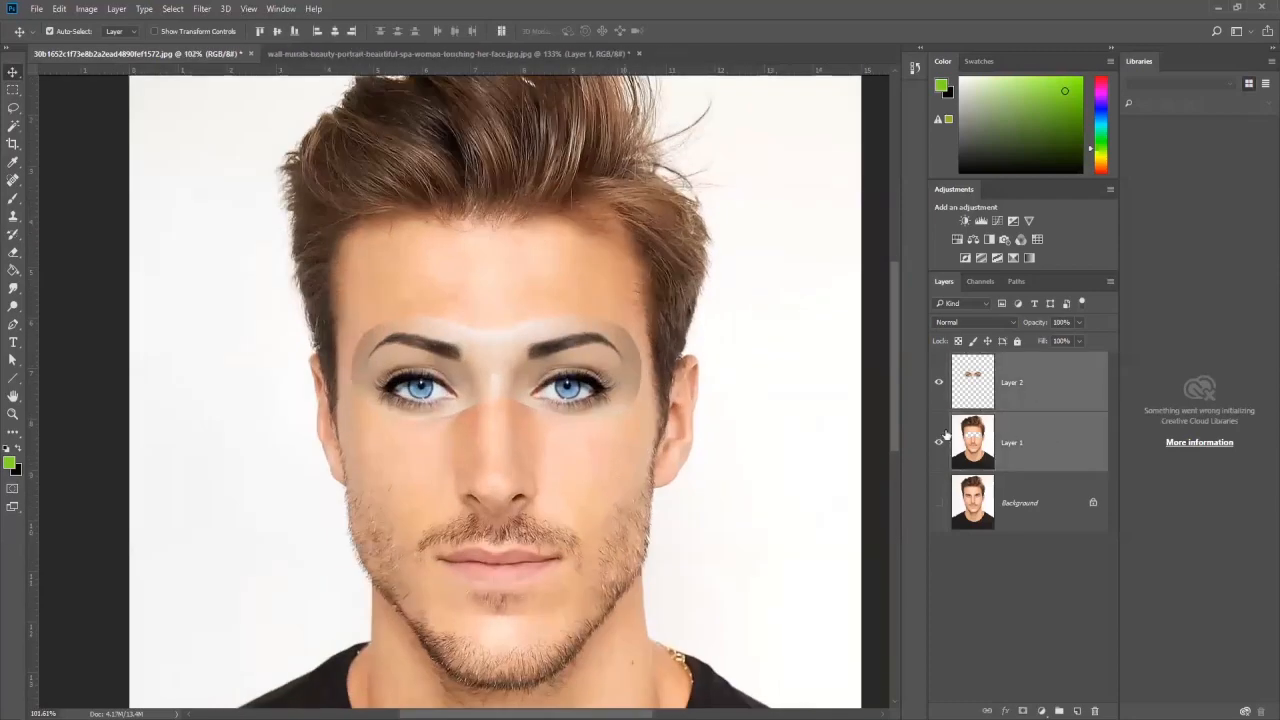
click(59, 9)
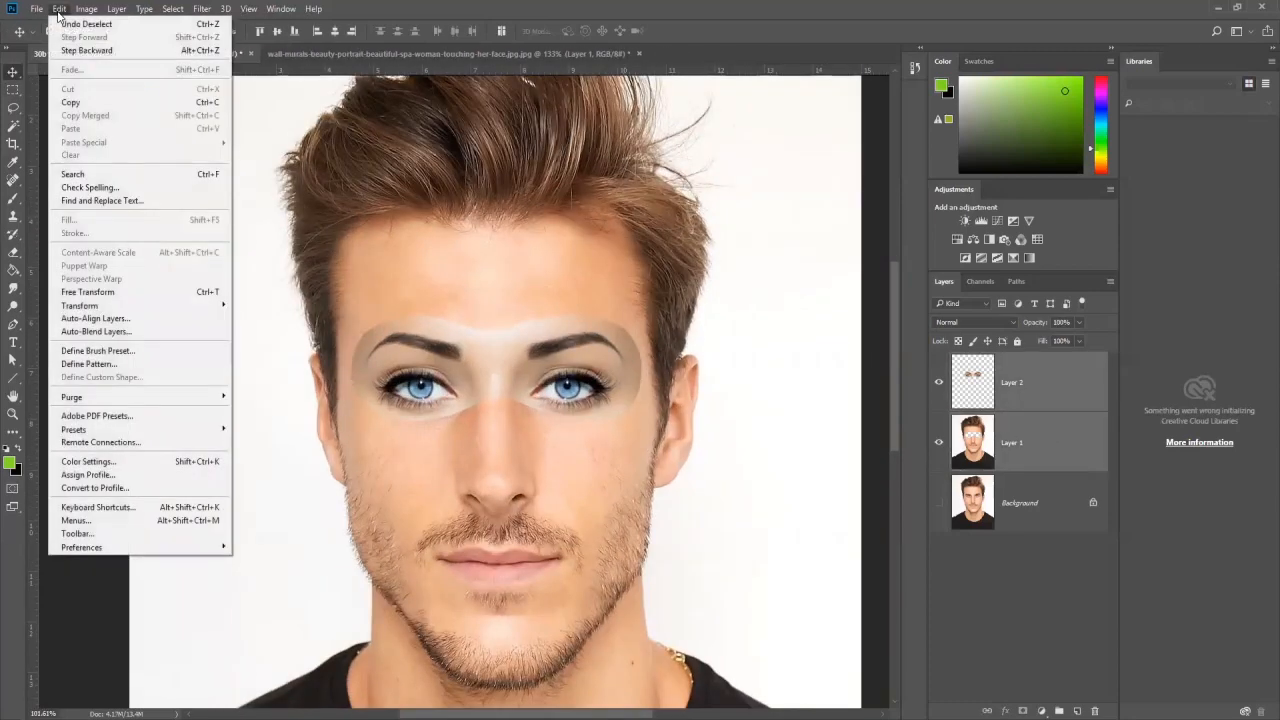
click(129, 338)
drag(786, 130, 823, 131)
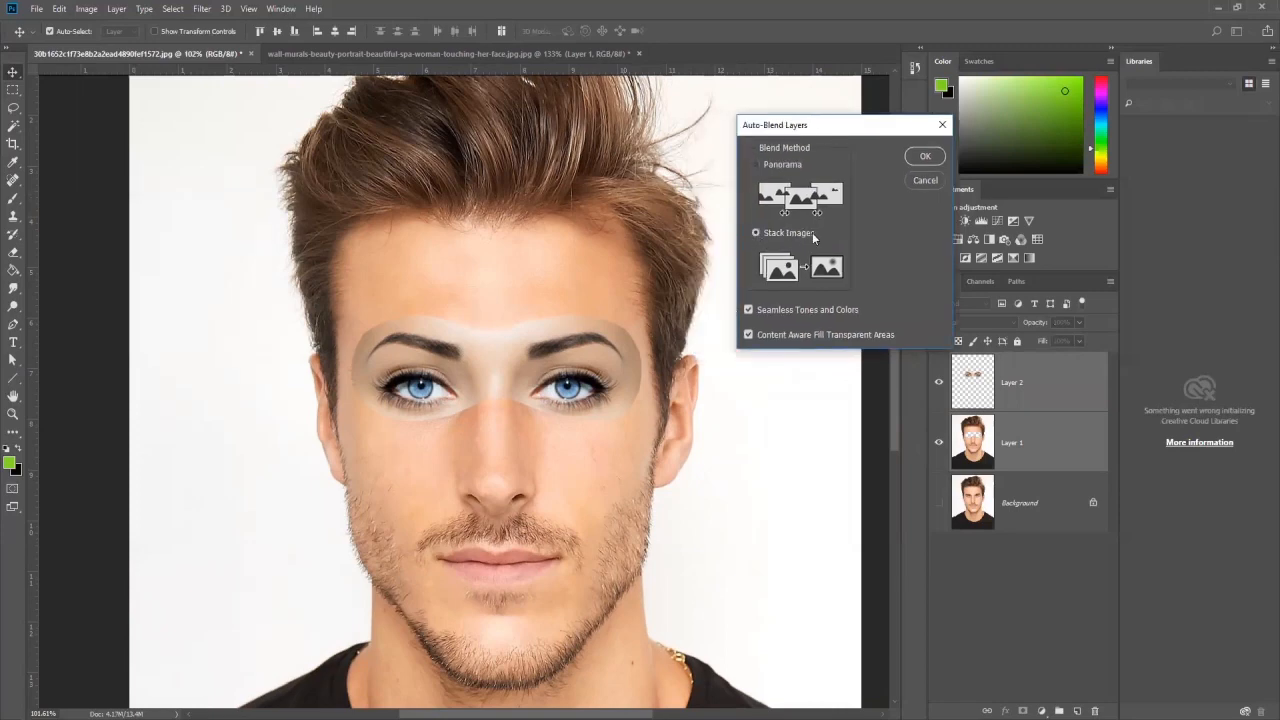
click(932, 158)
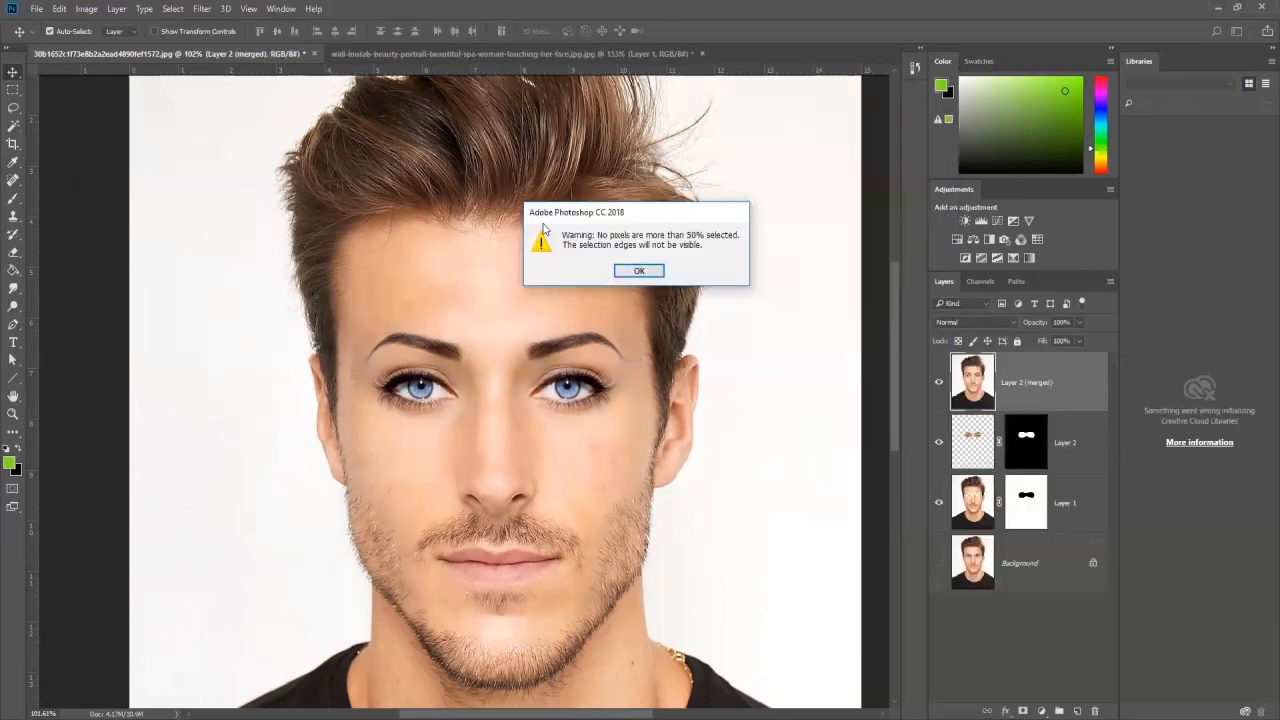
click(639, 272)
scroll(620, 484, down, 5)
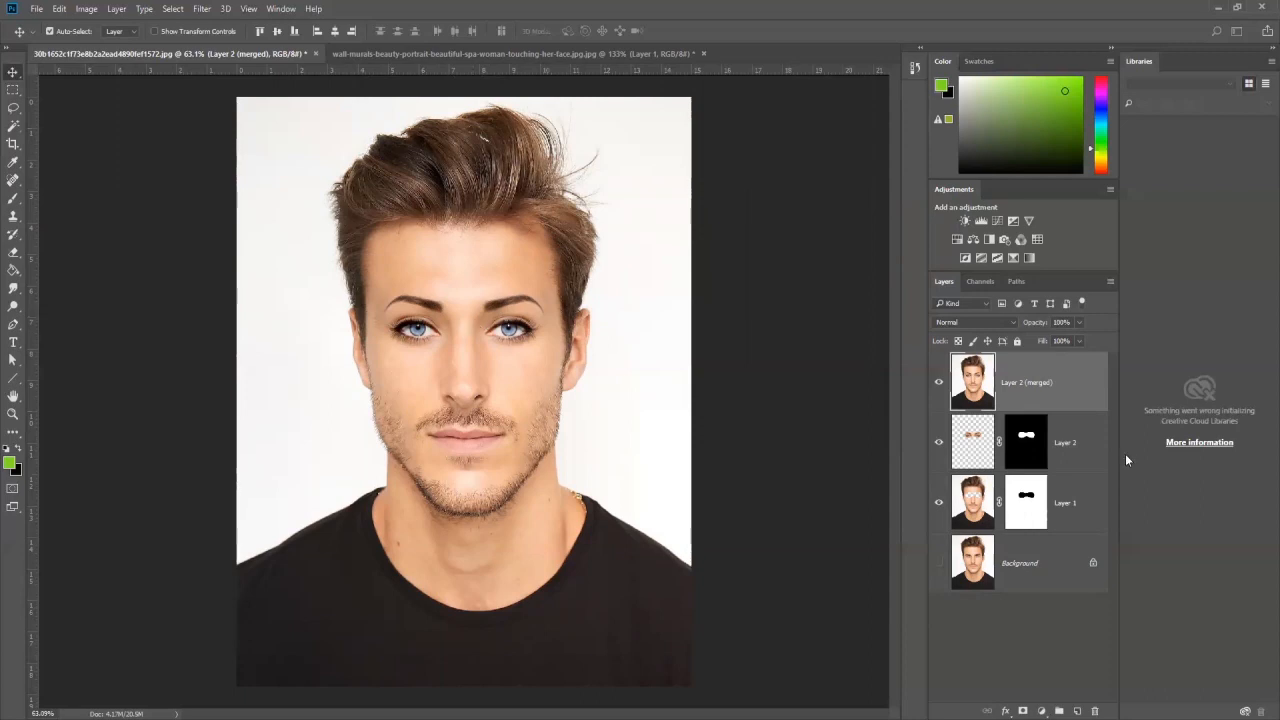
Step: Try a Levels adjustment layer with a lowered white input level above the merged layer, and delete it
click(1042, 708)
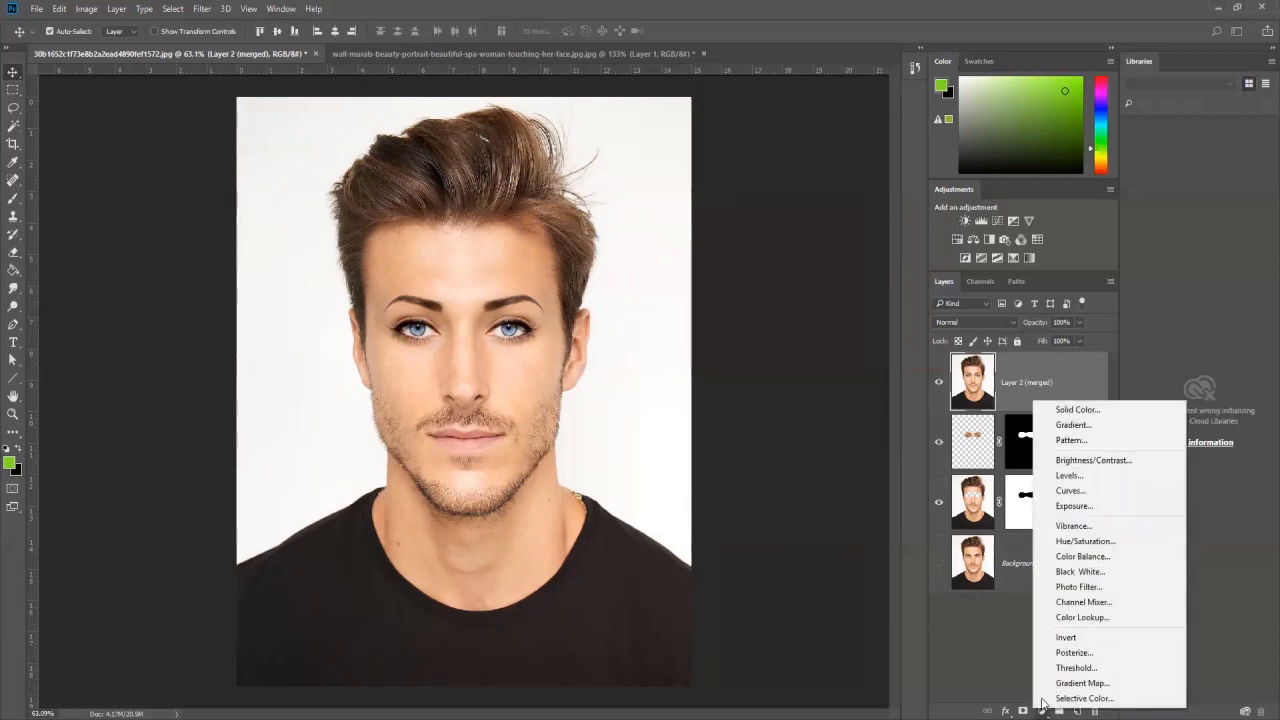
click(1094, 479)
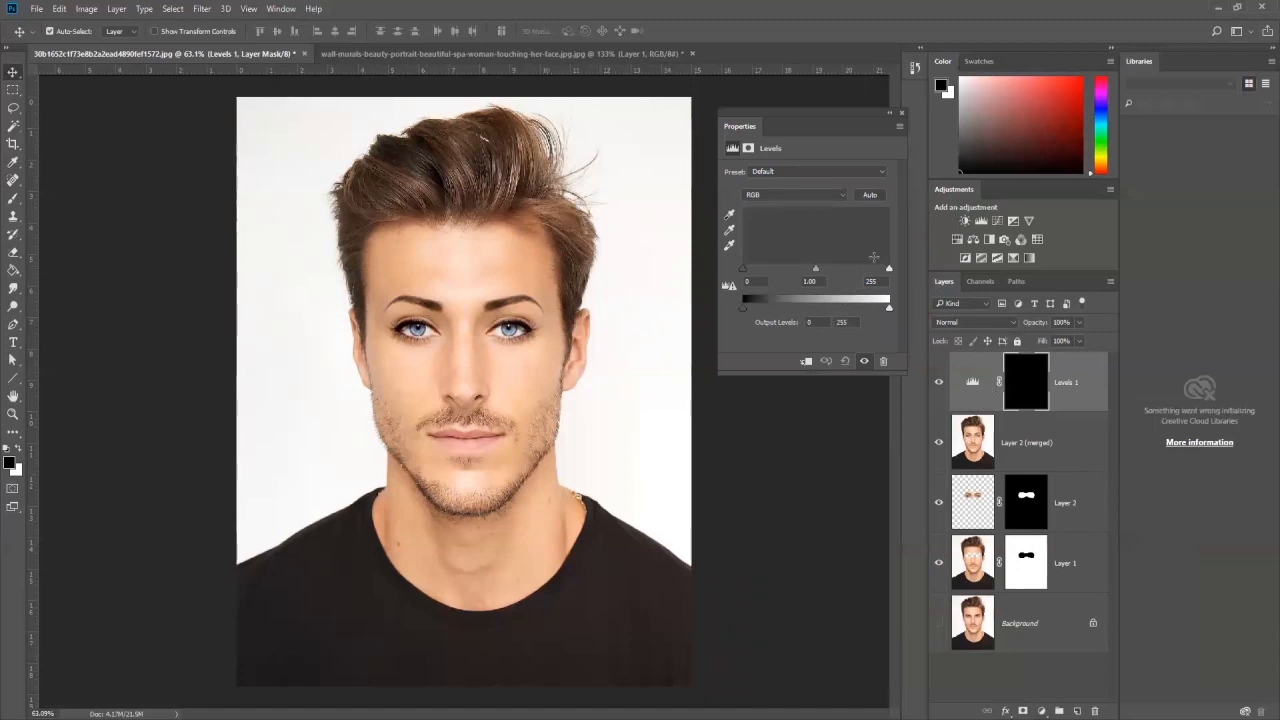
drag(887, 271, 867, 271)
click(970, 385)
click(901, 113)
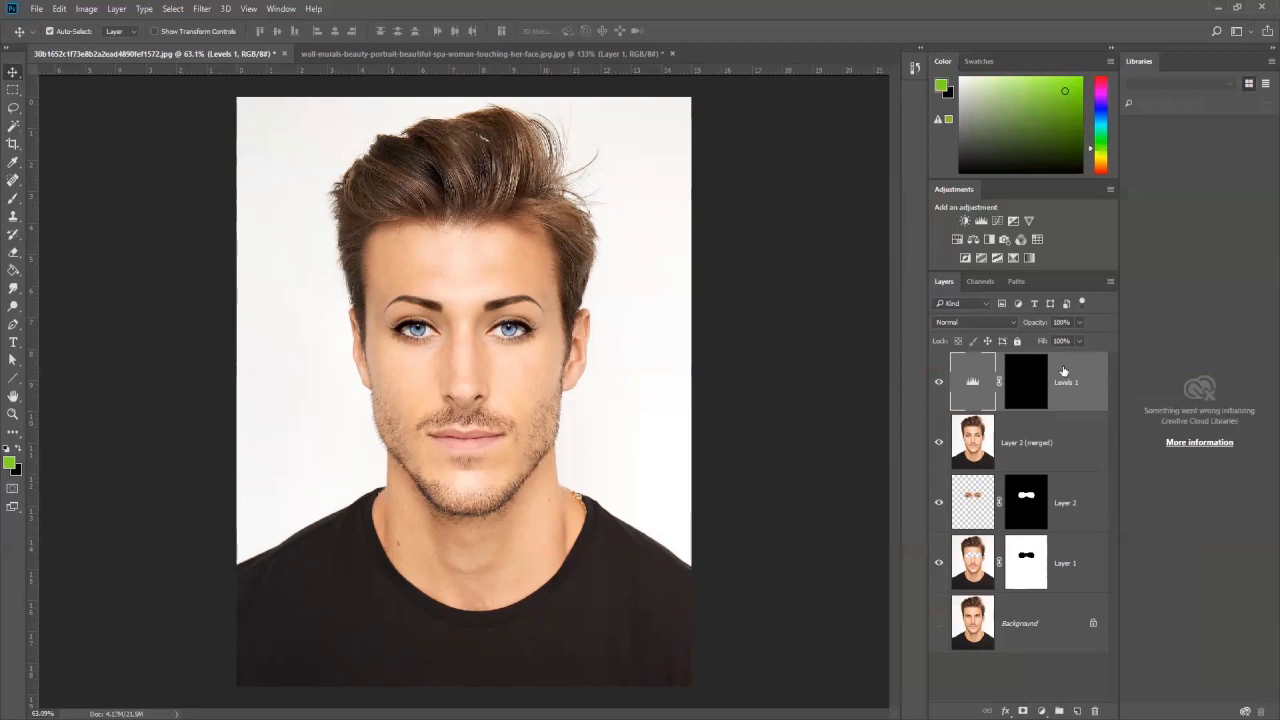
drag(1087, 405, 1094, 710)
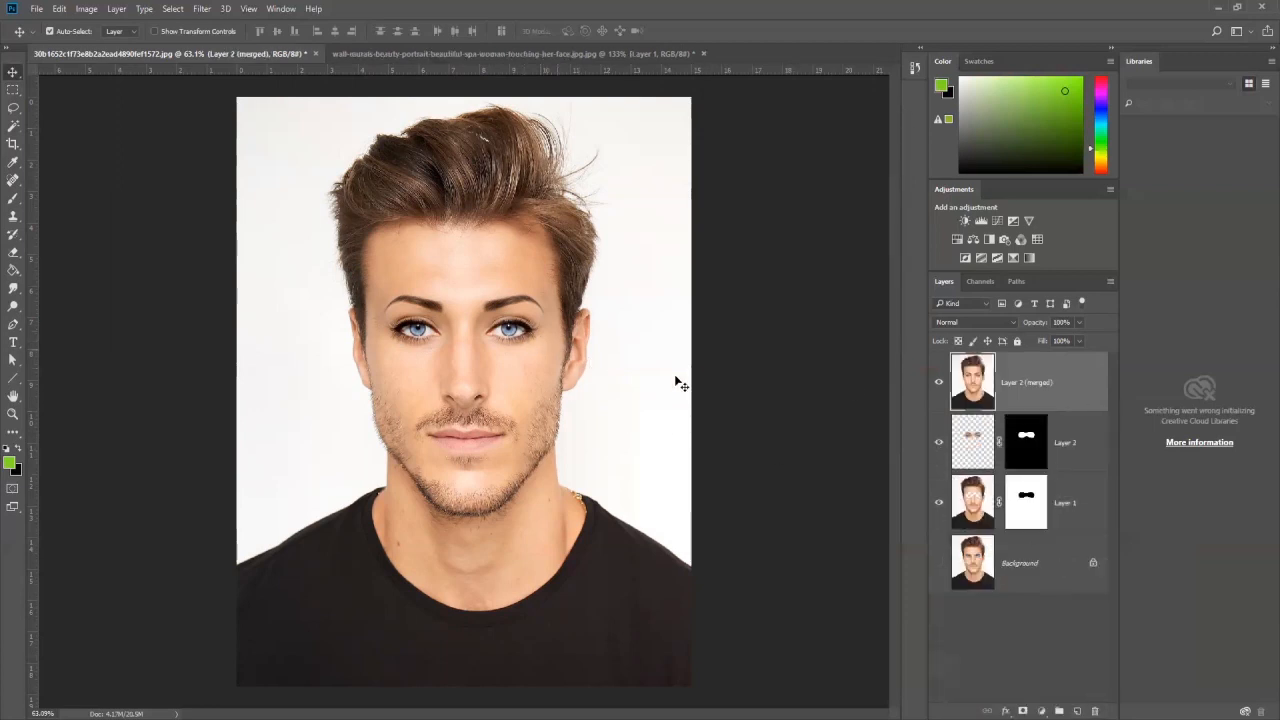
Step: Add a Levels adjustment layer above the merged layer with input levels of 5, 0.79 and 243
click(1041, 711)
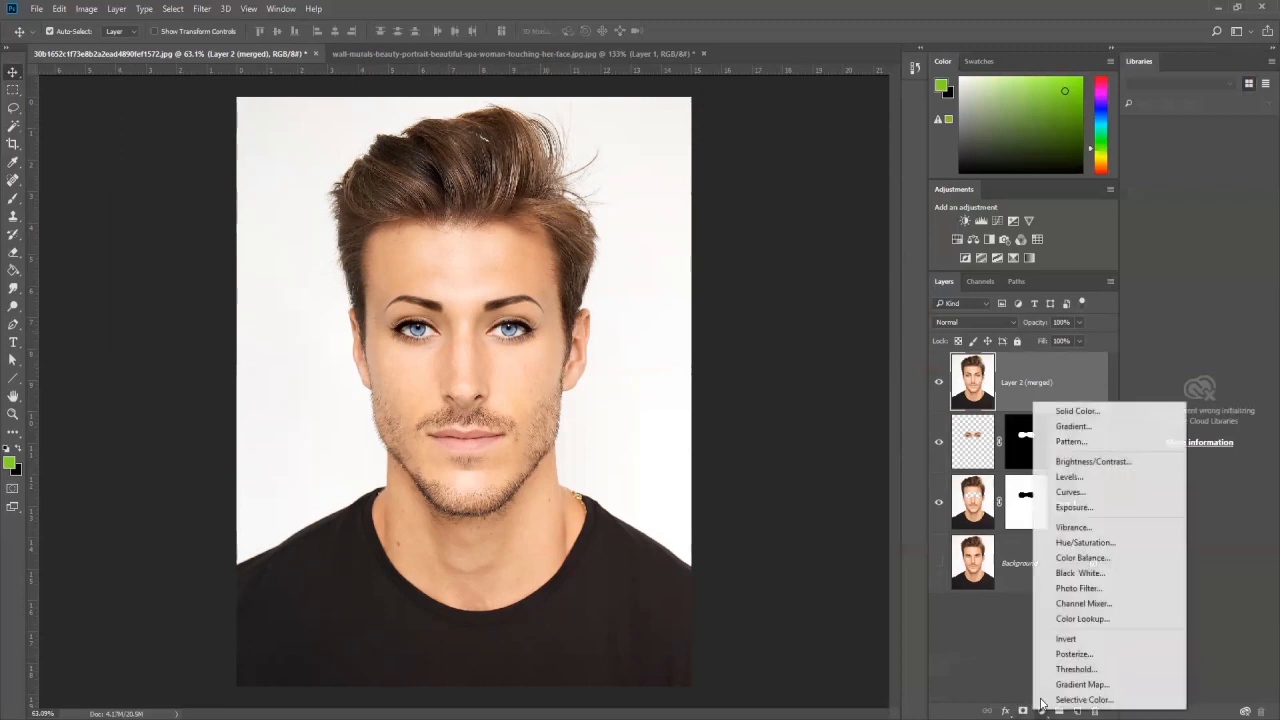
click(1080, 477)
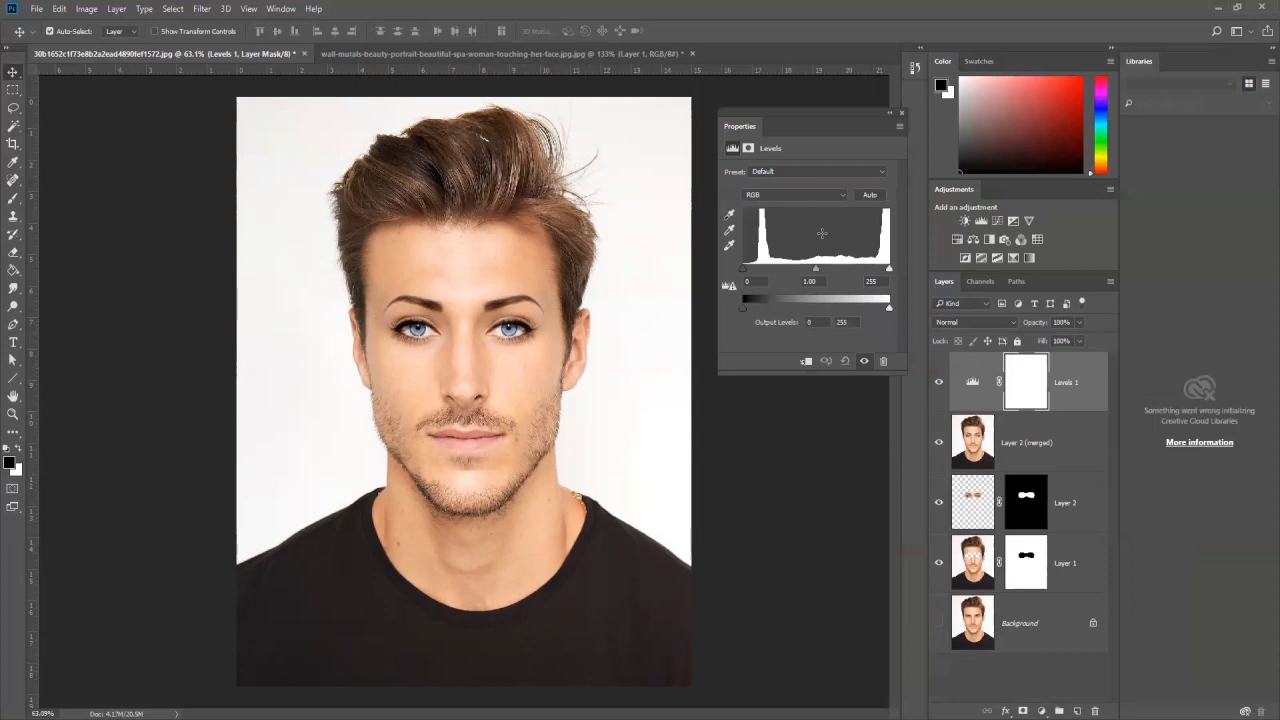
drag(817, 274, 883, 271)
drag(743, 270, 816, 269)
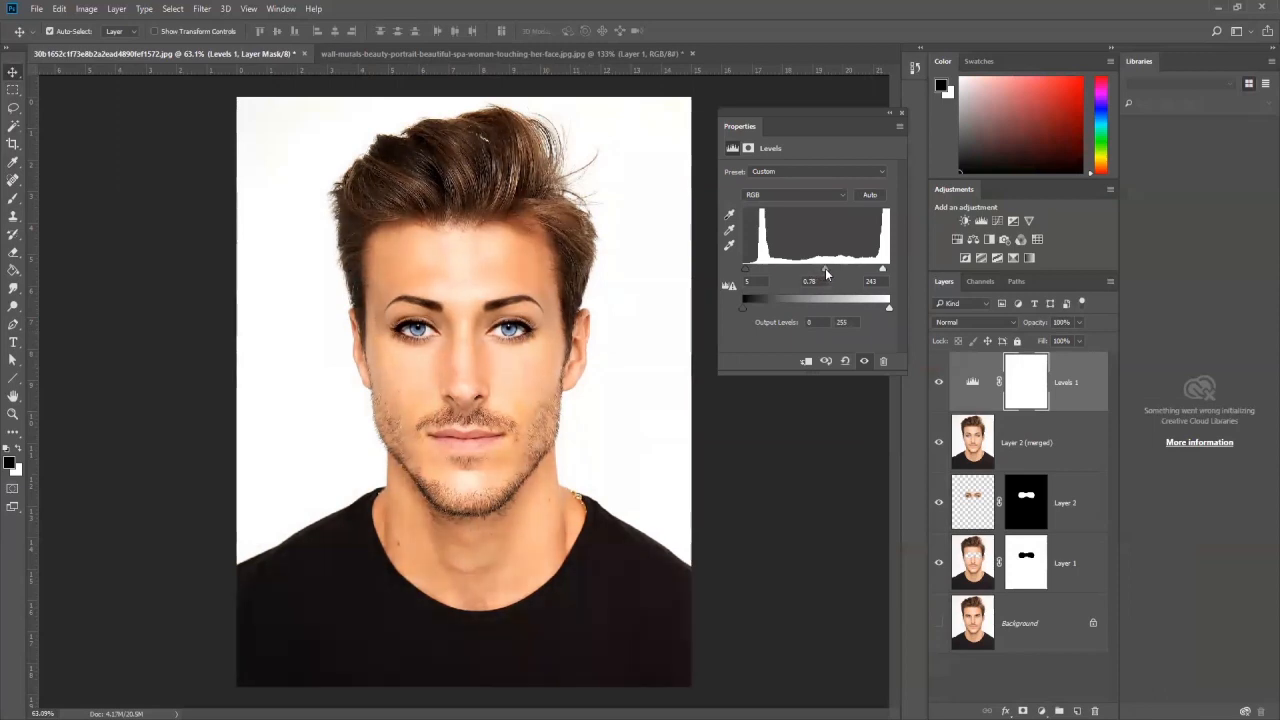
click(901, 115)
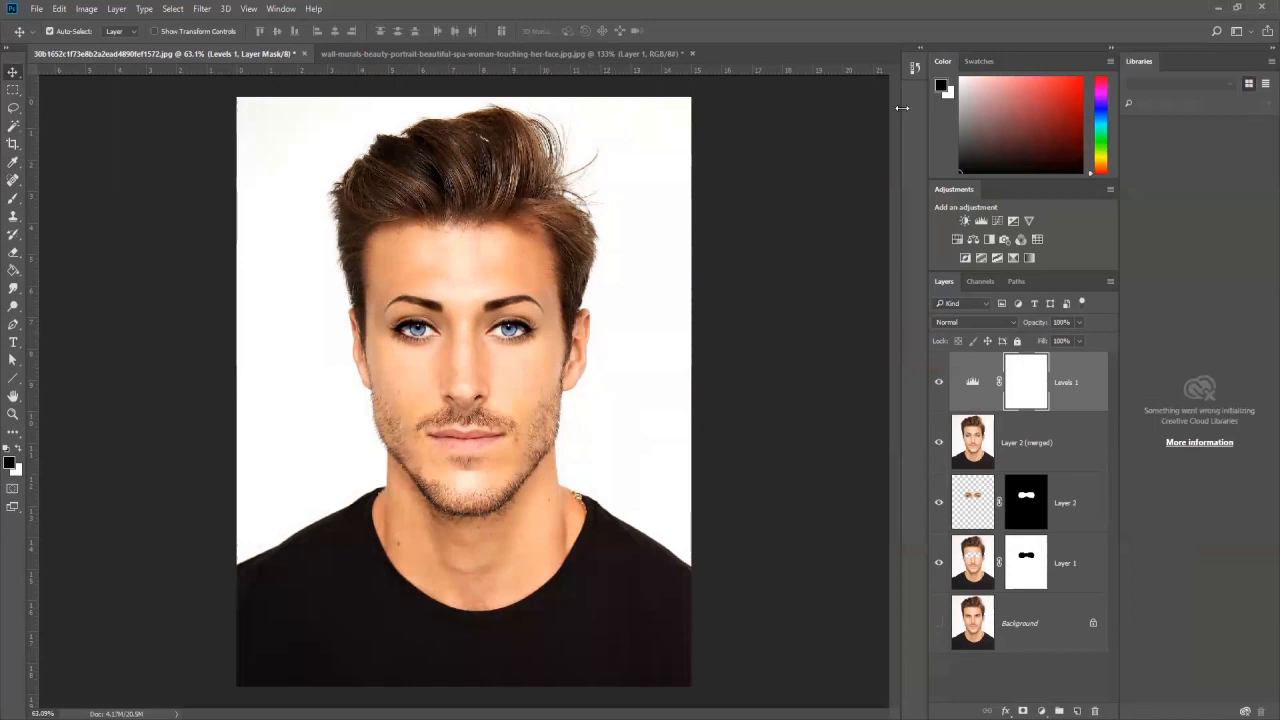